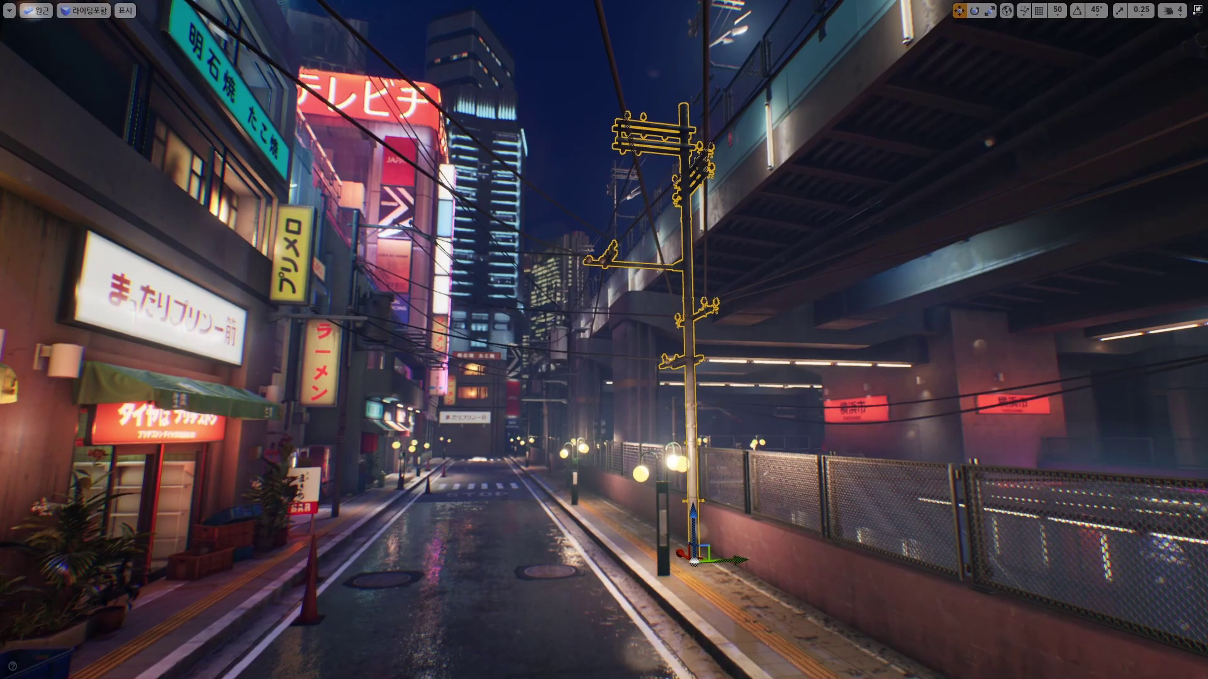
Leave full-screen view and open the SM_ElectricPole_4 static mesh in the mesh editor.
key(F11)
key(ctrl+e)
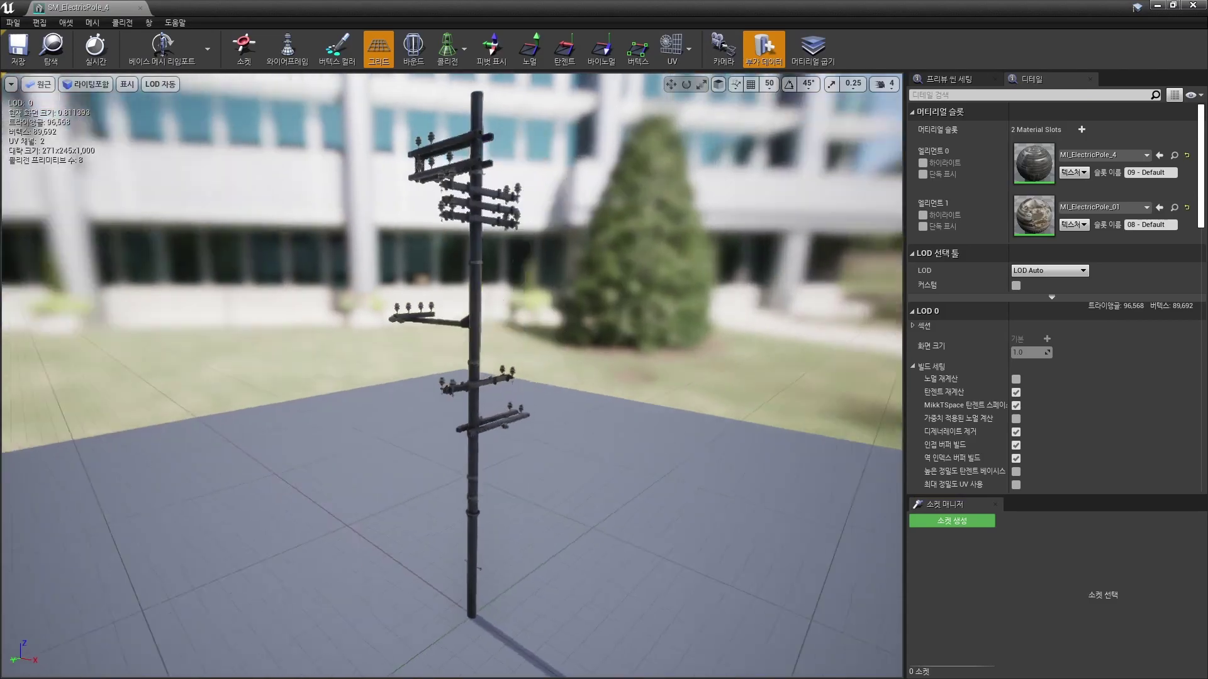
Preview the pole in wireframe, unlit and lit modes, then scroll down to Reduction and LOD Settings.
key(alt+2)
key(alt+3)
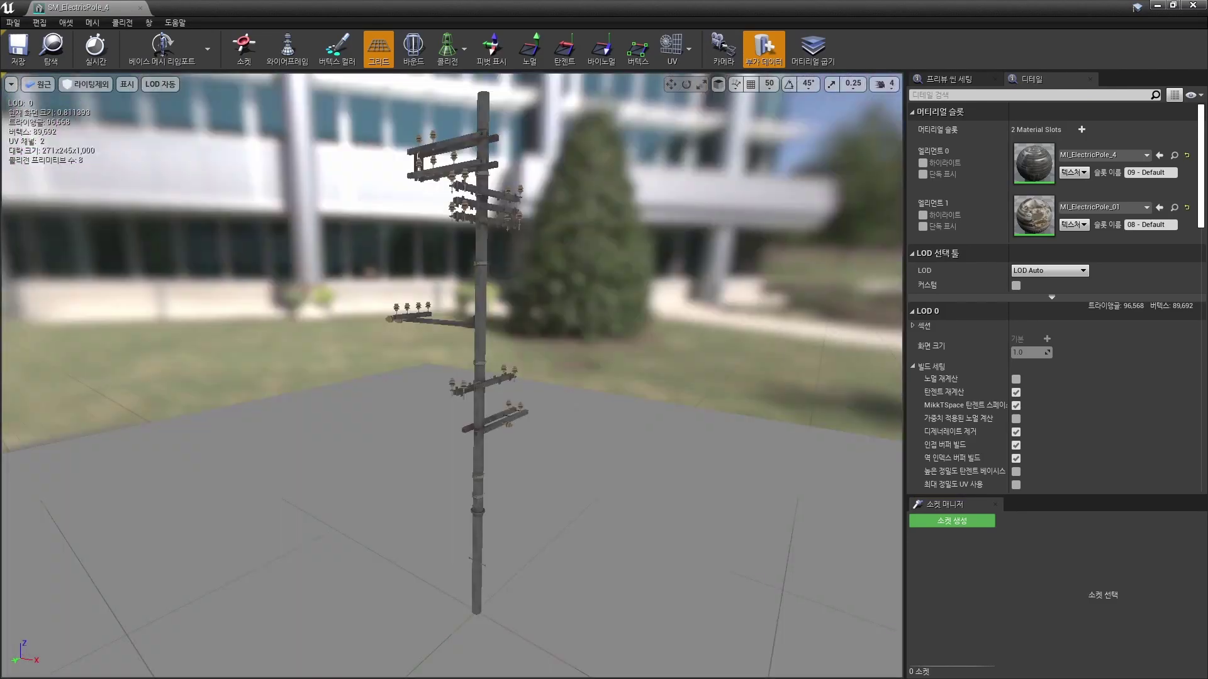
key(alt+4)
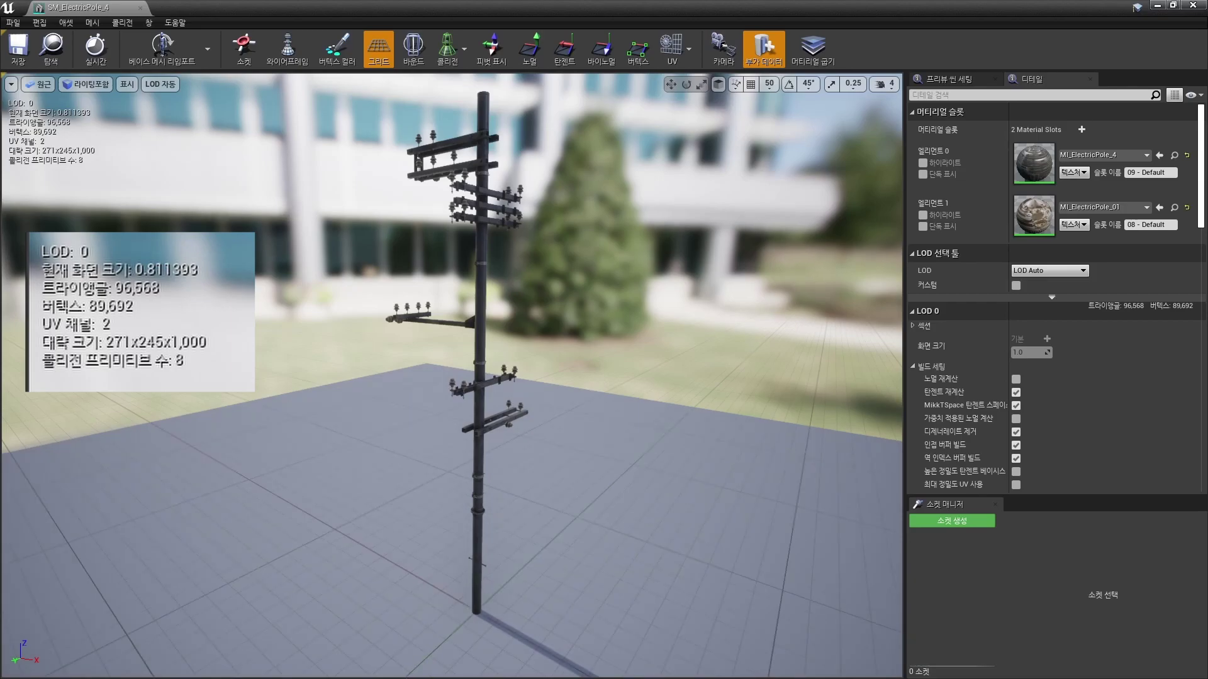
scroll(1057, 296, down, 10)
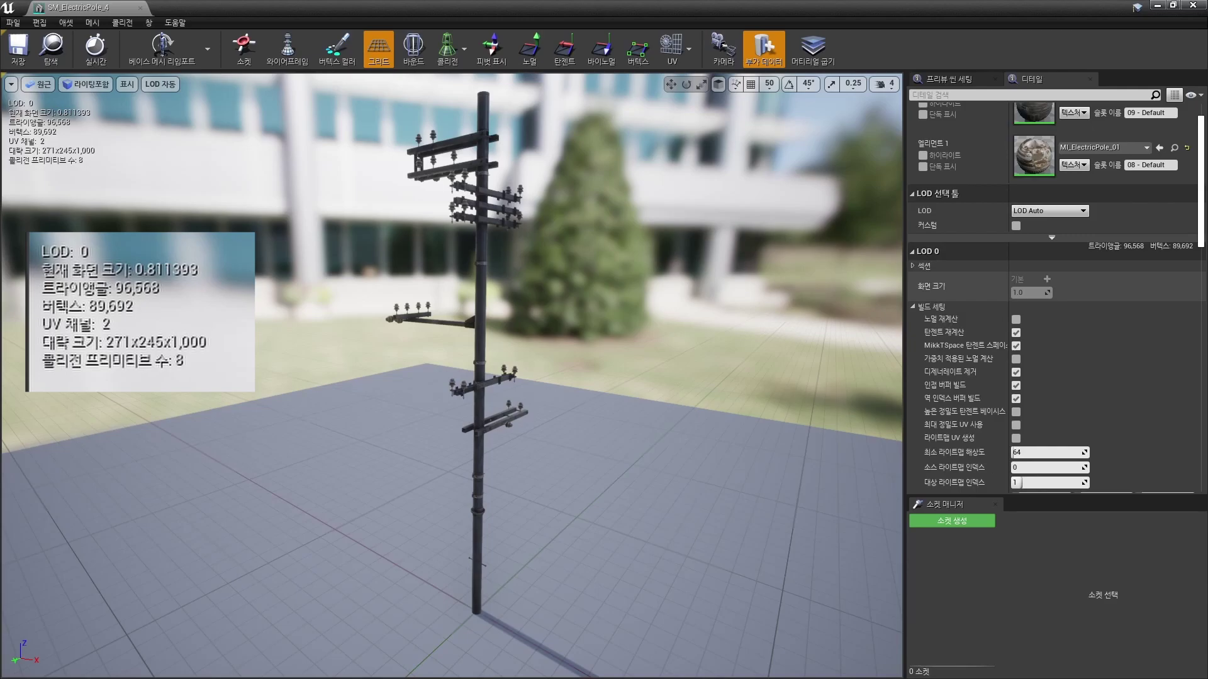
scroll(1020, 220, down, 5)
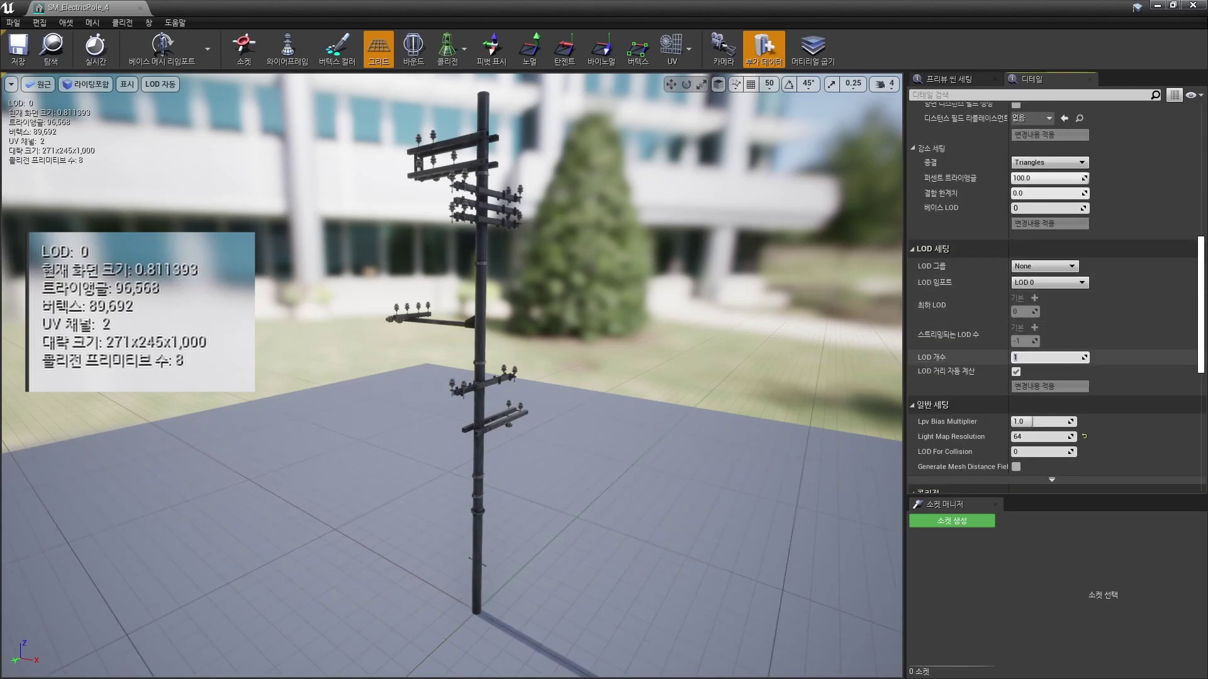
Keep LOD Group at None, set Number of LODs to 2, and apply the changes.
click(1045, 266)
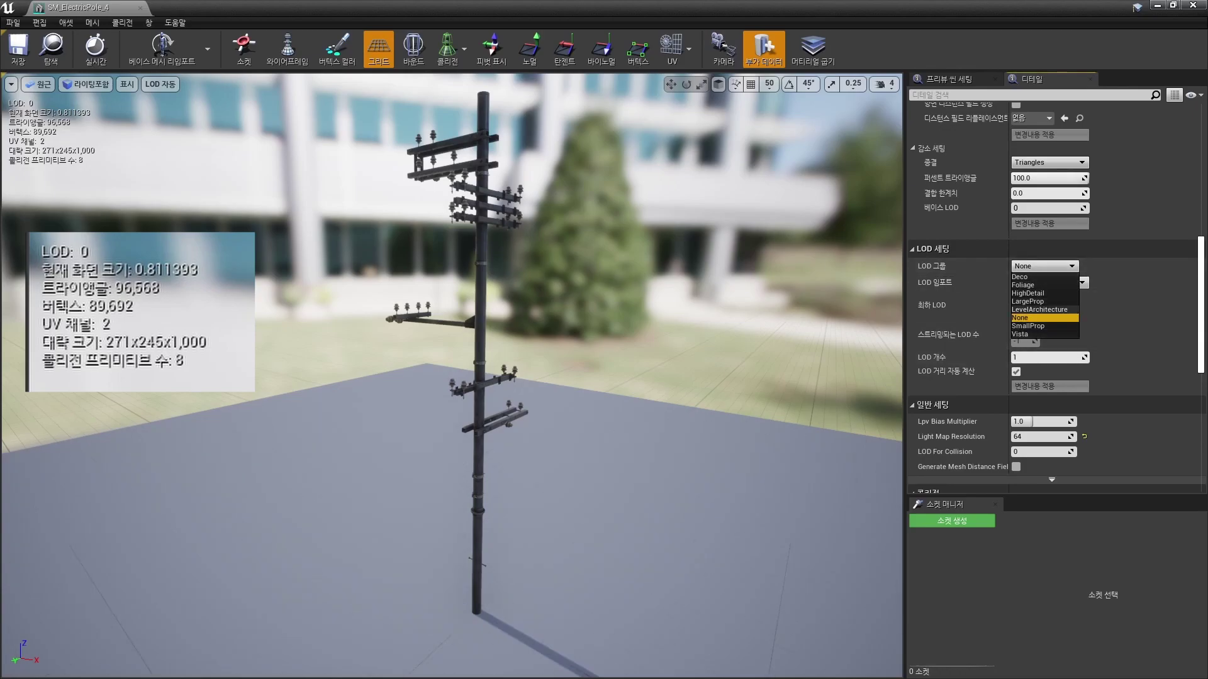
click(1044, 318)
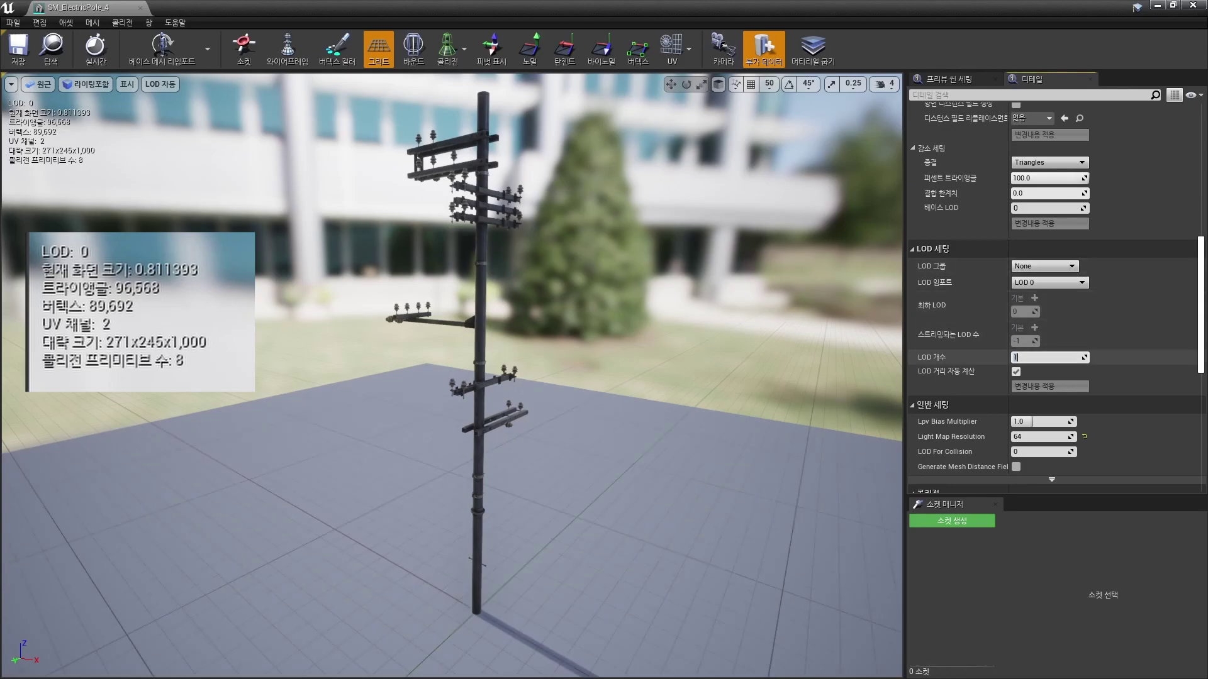
text(3)
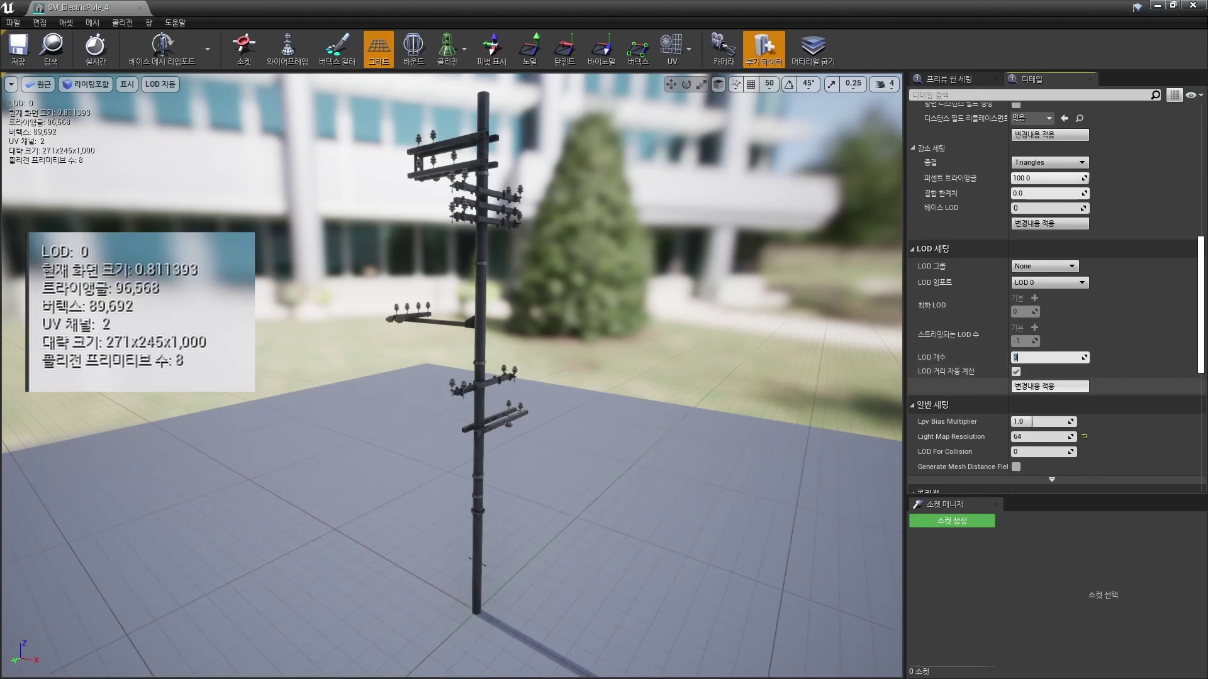
click(1050, 386)
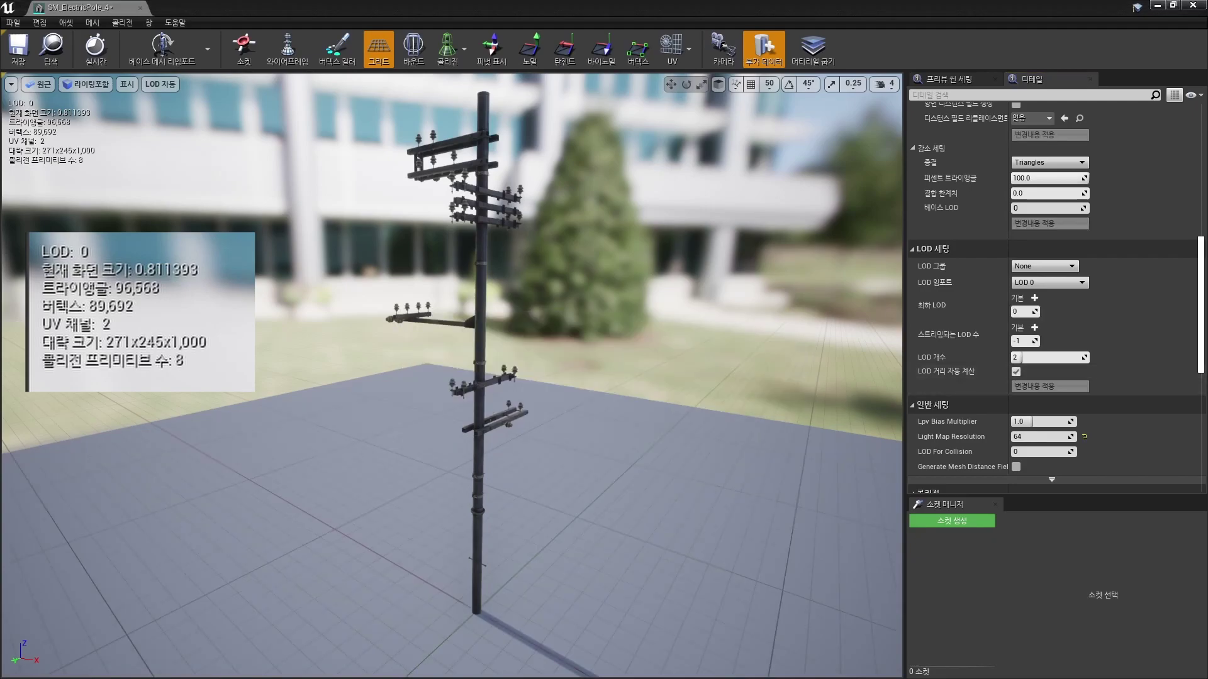
click(161, 84)
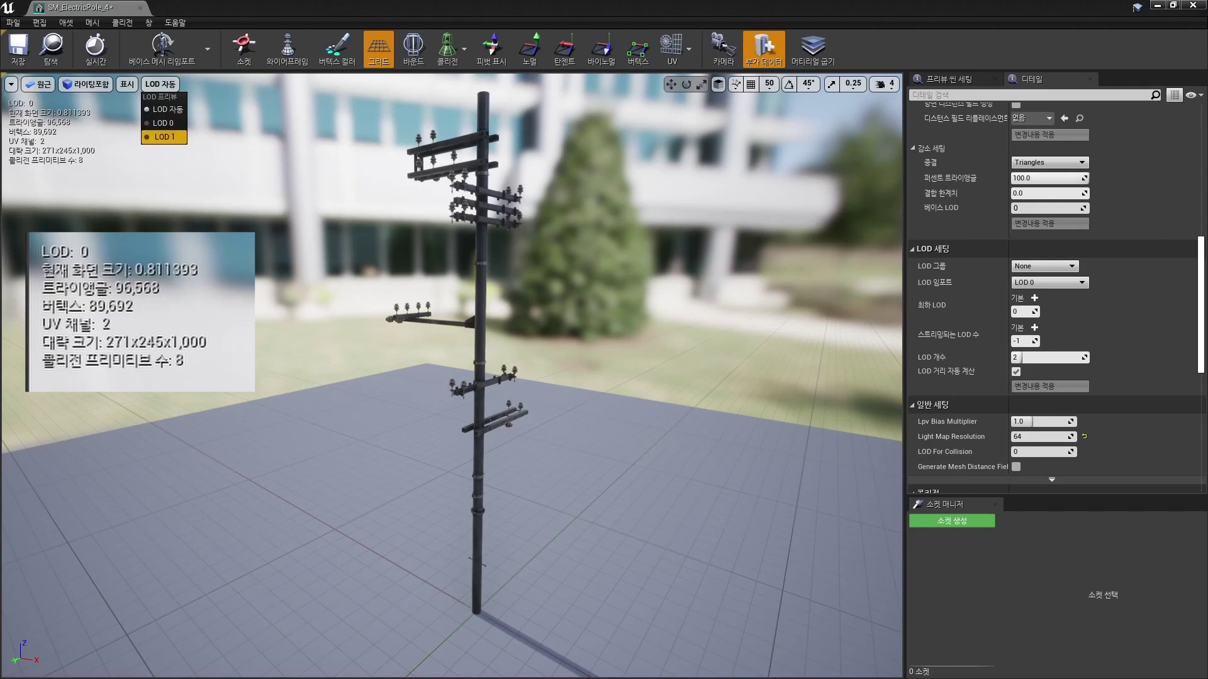
click(164, 137)
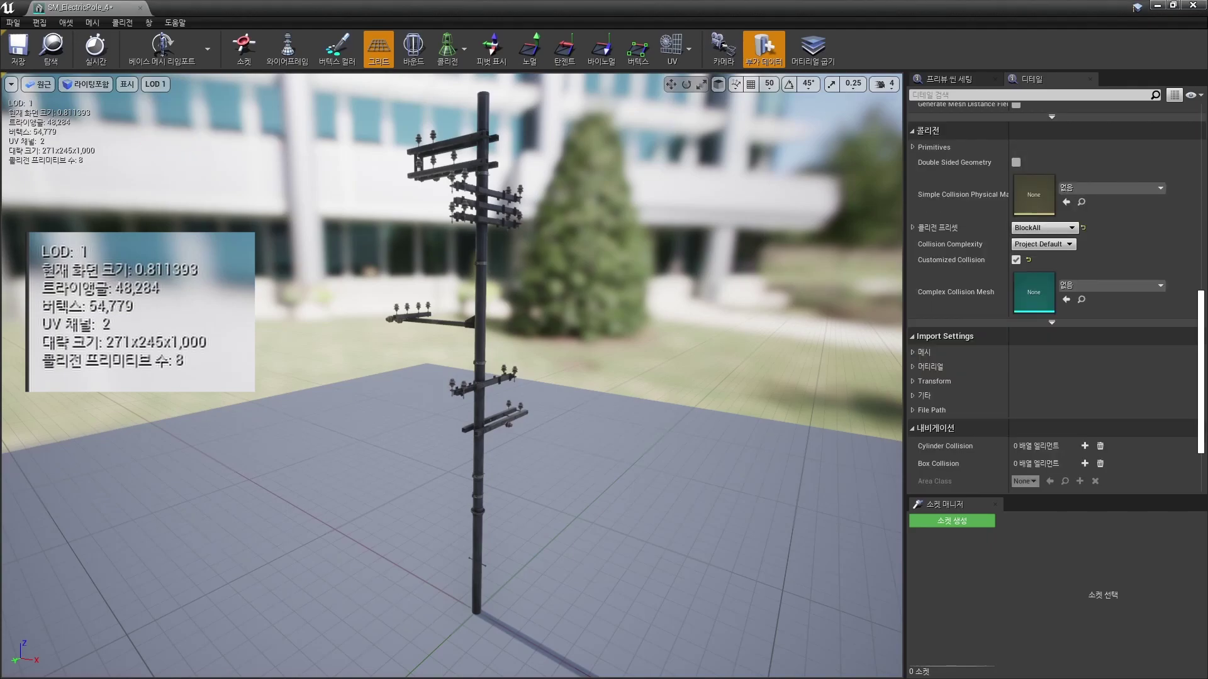
scroll(452, 375, up, 3)
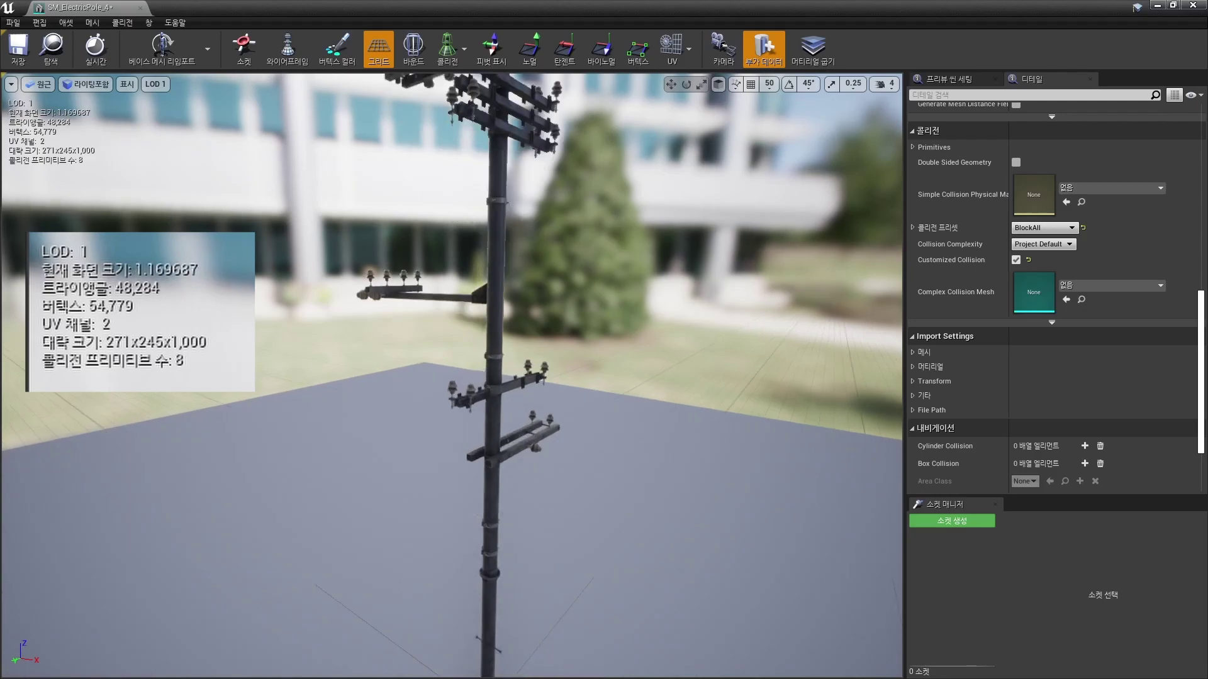
mouse_move(452, 375)
mouse_down()
mouse_move(459, 283)
mouse_move(478, 271)
mouse_move(472, 330)
mouse_up()
click(155, 84)
click(162, 123)
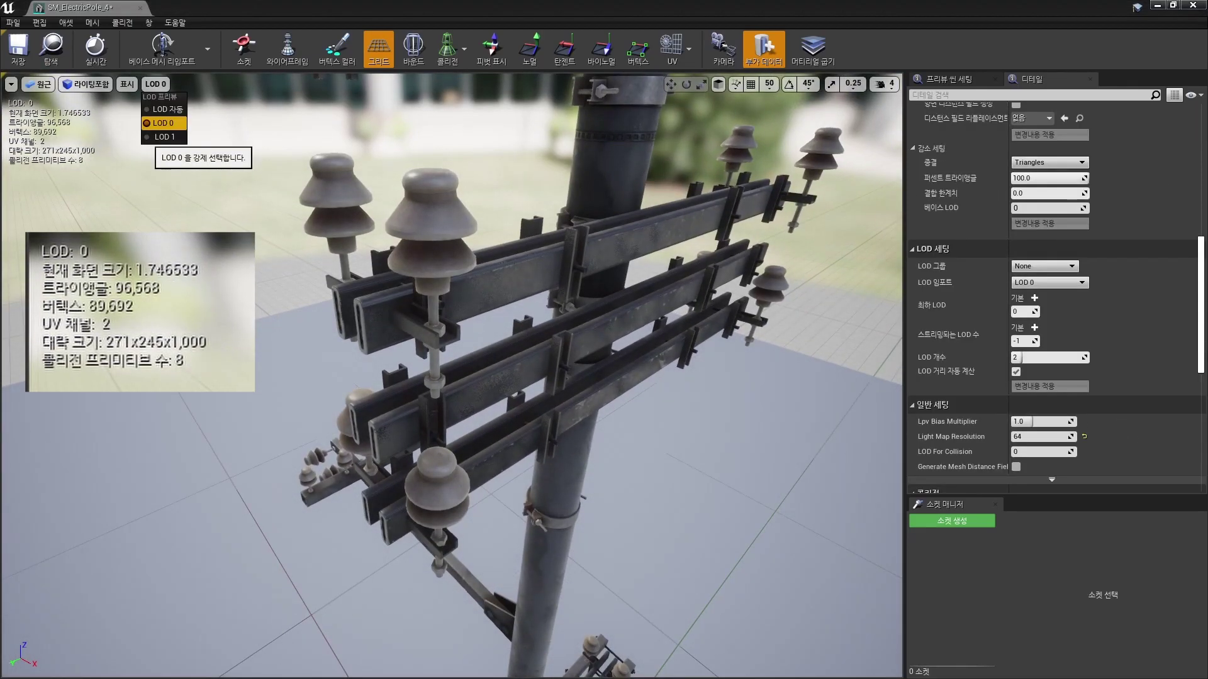
click(164, 136)
click(163, 123)
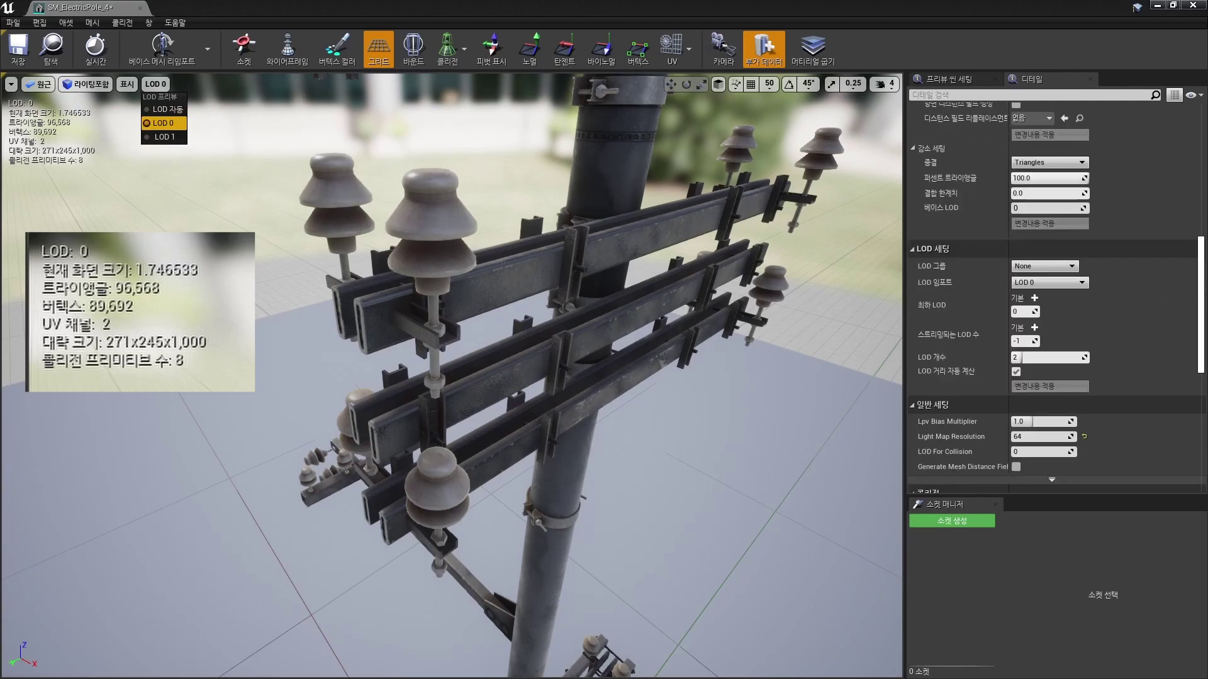
click(164, 136)
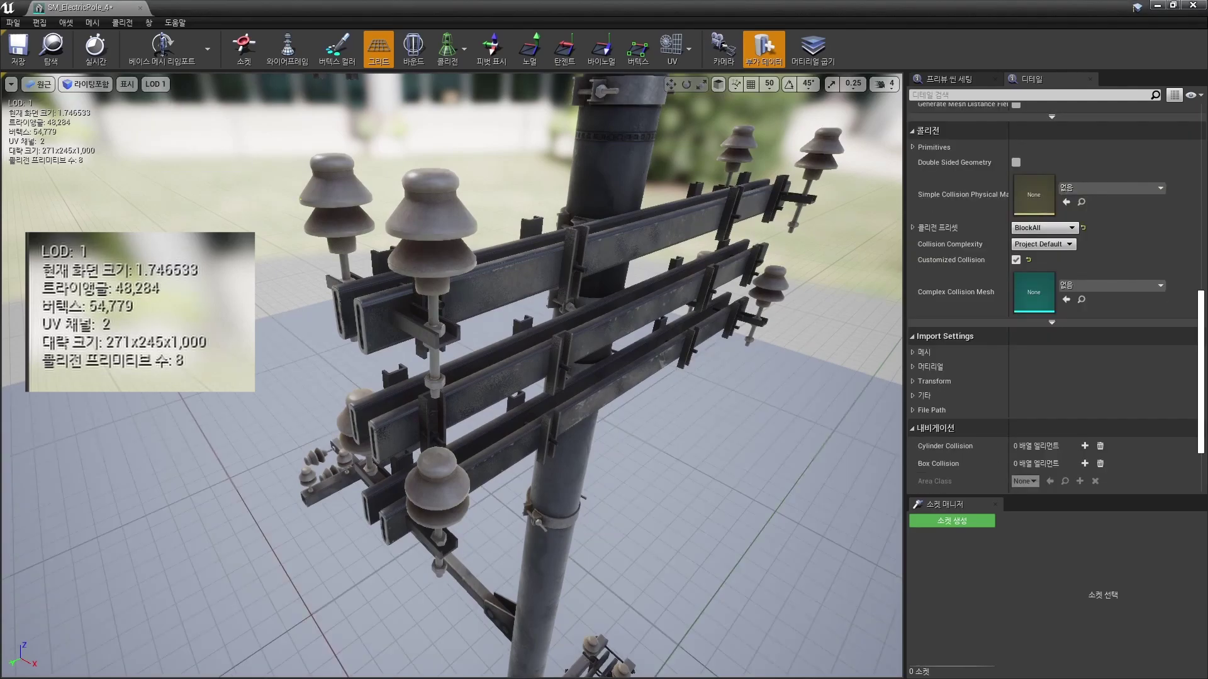
key(alt+2)
click(188, 123)
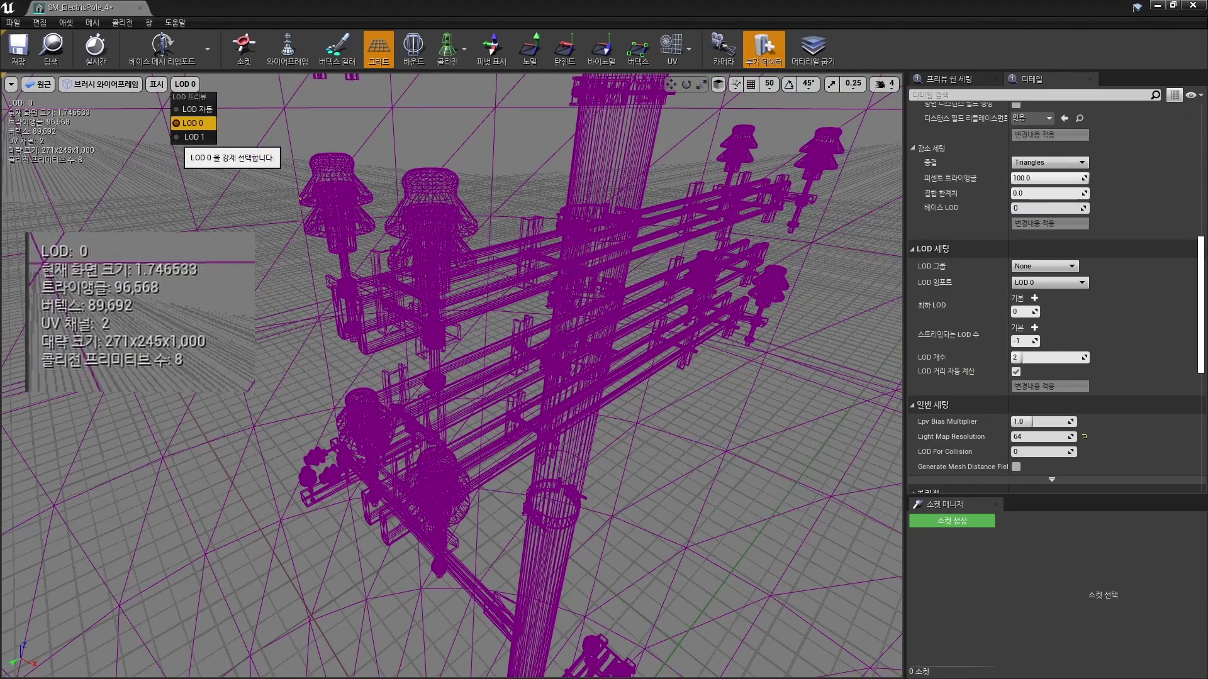
click(189, 136)
click(188, 123)
click(189, 136)
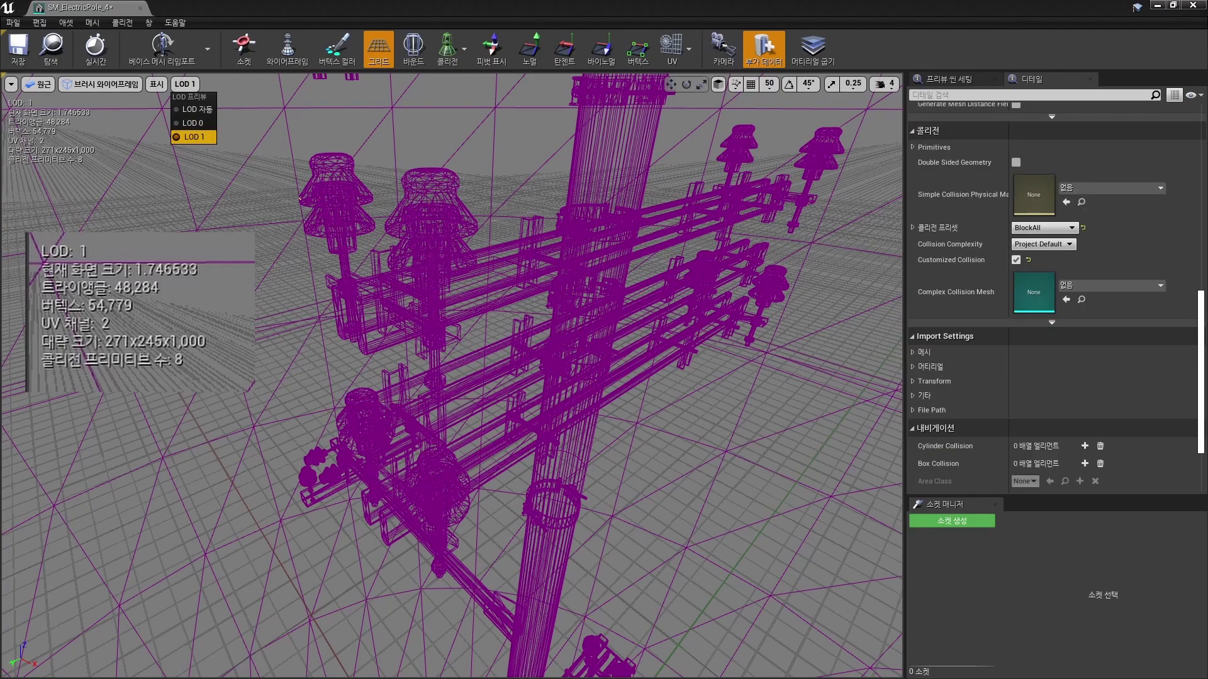
key(alt+4)
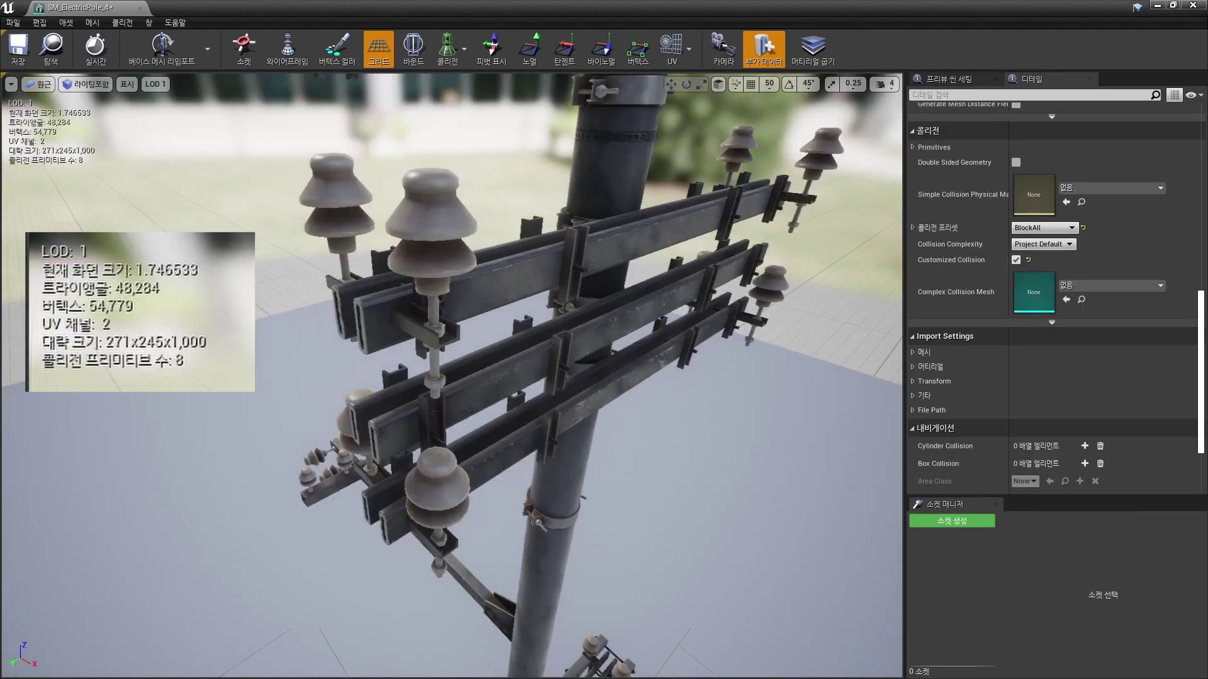
click(165, 122)
click(165, 136)
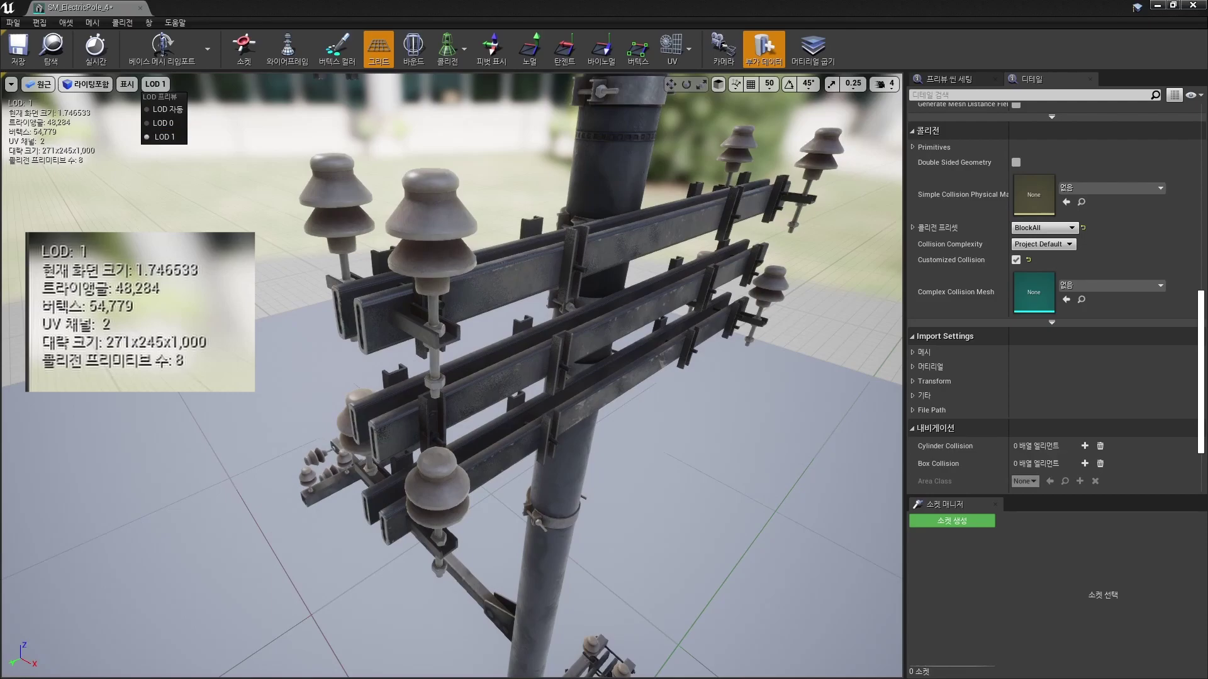
scroll(453, 376, down, 5)
scroll(453, 375, up, 5)
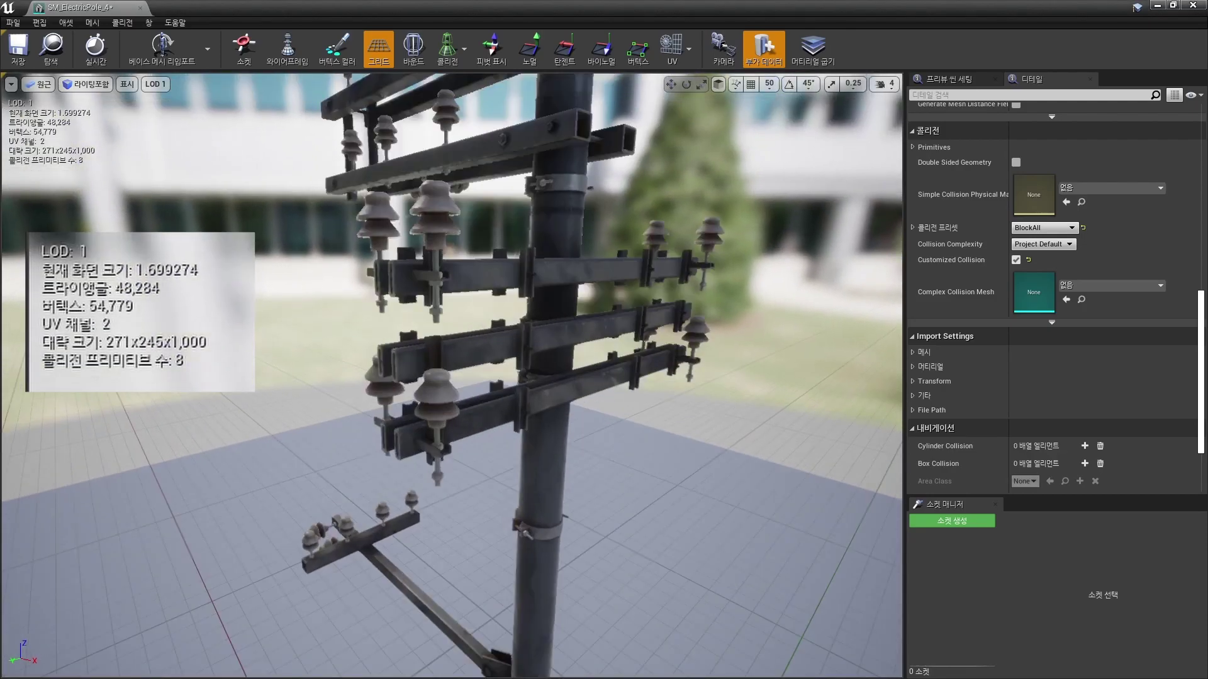
scroll(453, 376, down, 3)
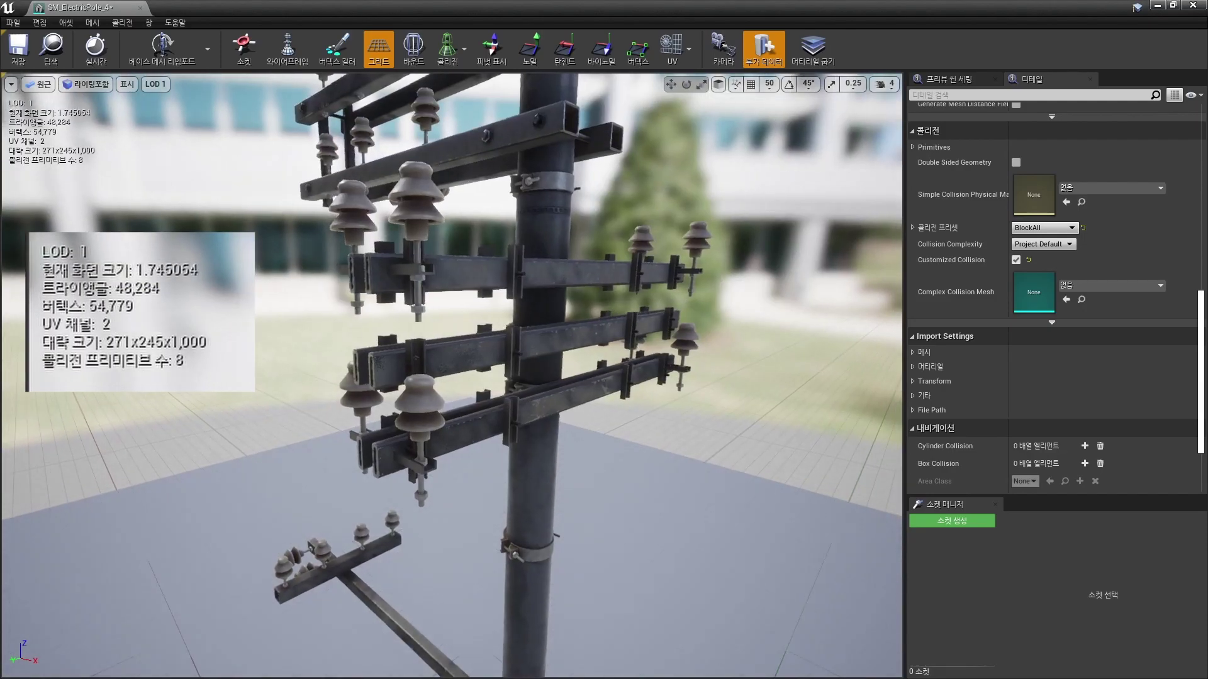
click(156, 83)
click(165, 109)
scroll(453, 375, down, 2)
Zoom the viewport in and out on the pole to watch it swap between LOD 0 and LOD 1.
scroll(453, 375, down, 2)
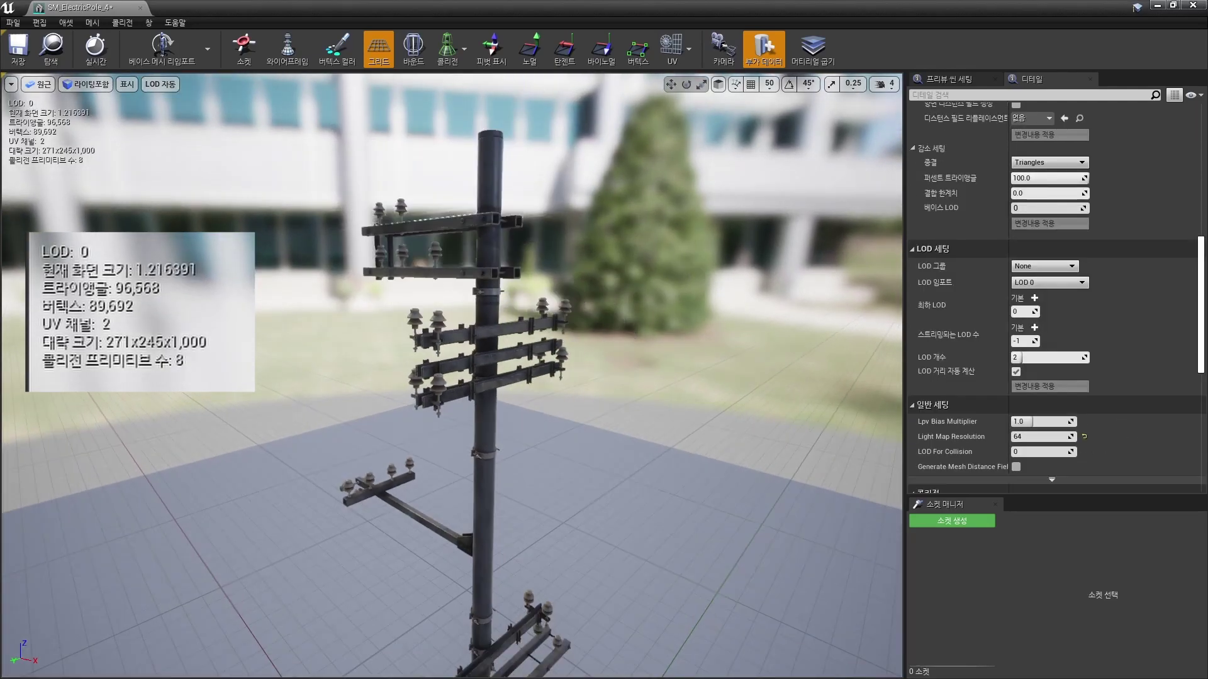
scroll(453, 376, down, 2)
scroll(452, 376, down, 1)
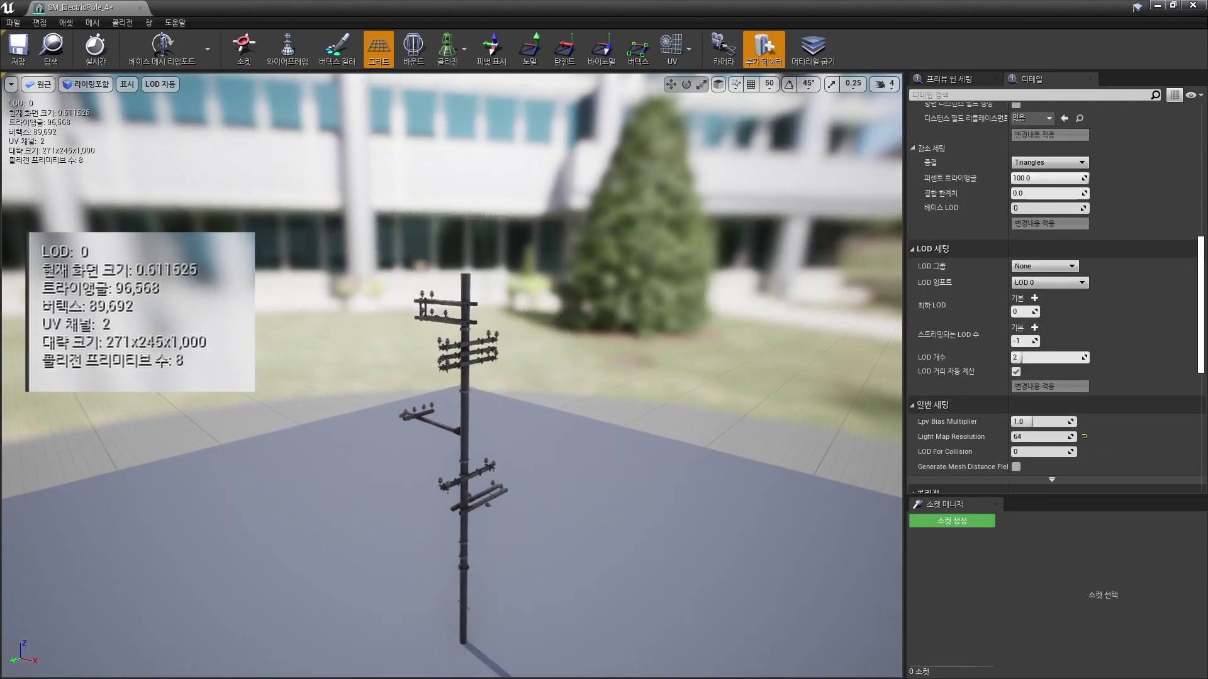
scroll(453, 375, down, 1)
scroll(453, 375, down, 1)
scroll(453, 376, down, 1)
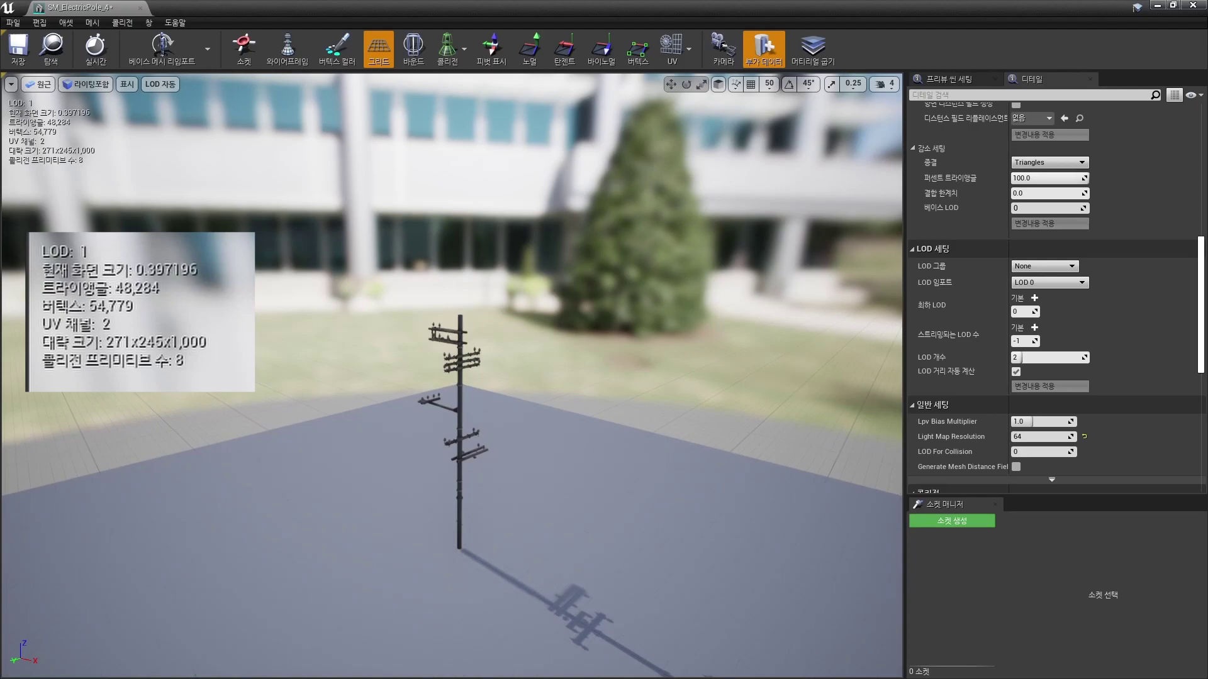
scroll(453, 375, up, 1)
scroll(453, 375, up, 1)
scroll(453, 376, up, 1)
scroll(453, 376, up, 1)
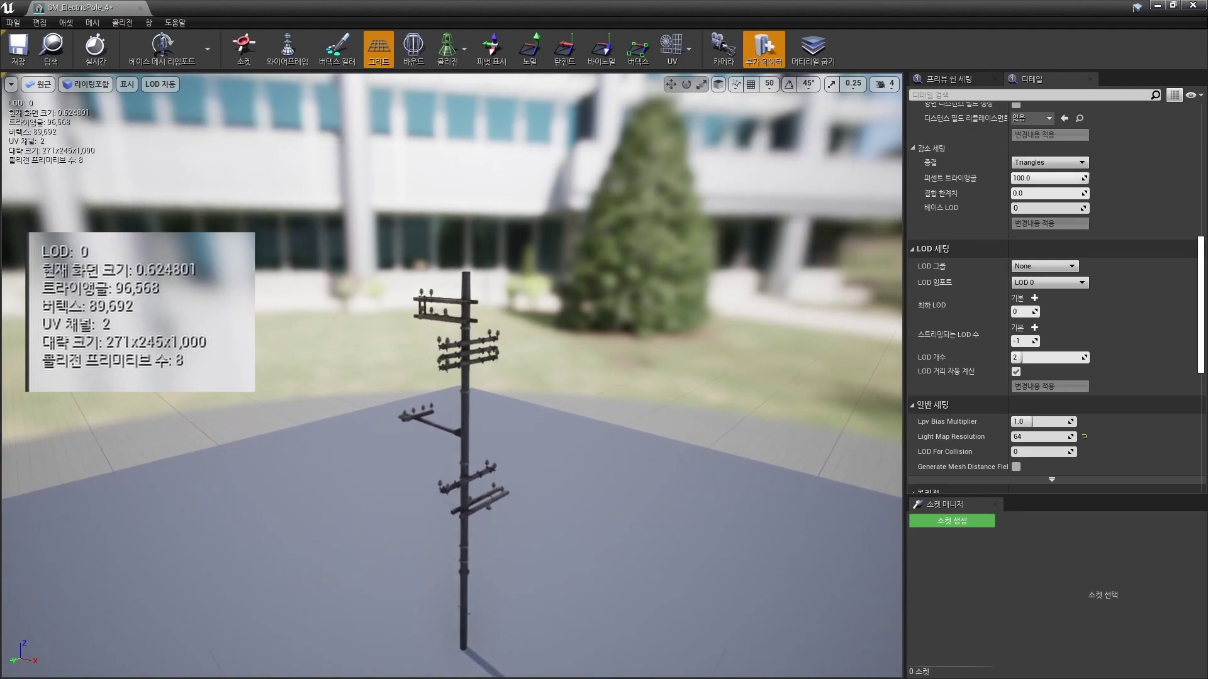
scroll(453, 375, down, 1)
scroll(453, 375, down, 1)
scroll(453, 376, up, 1)
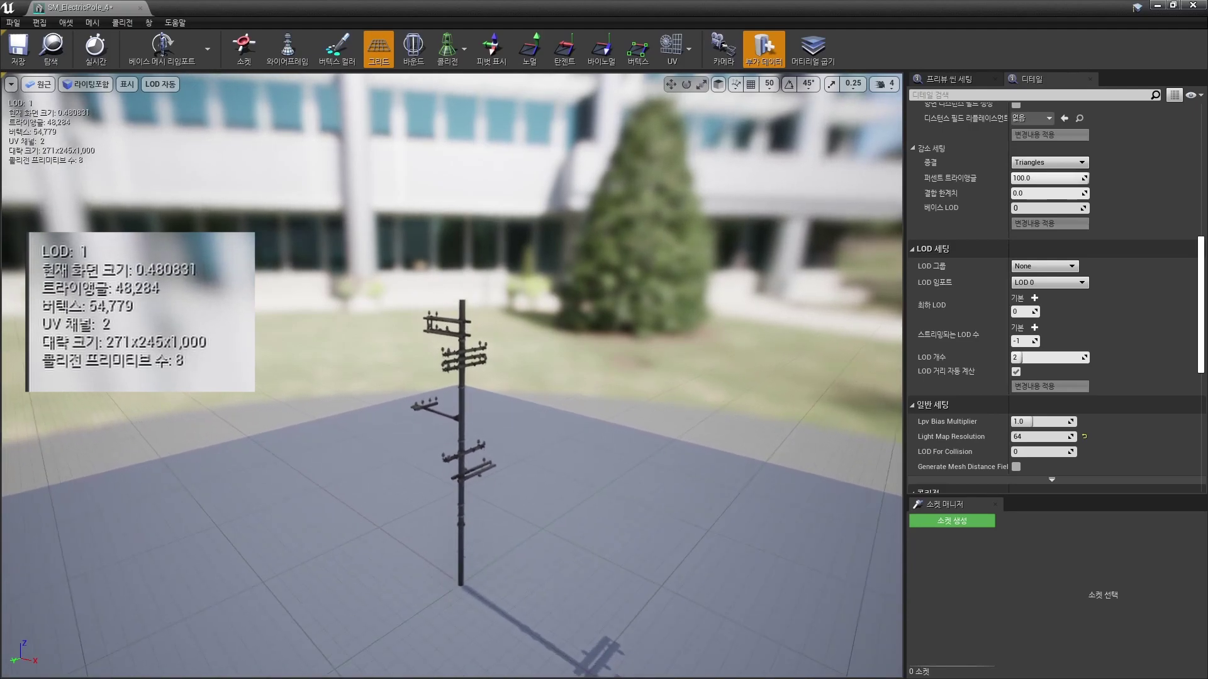
scroll(452, 375, up, 1)
scroll(453, 376, down, 1)
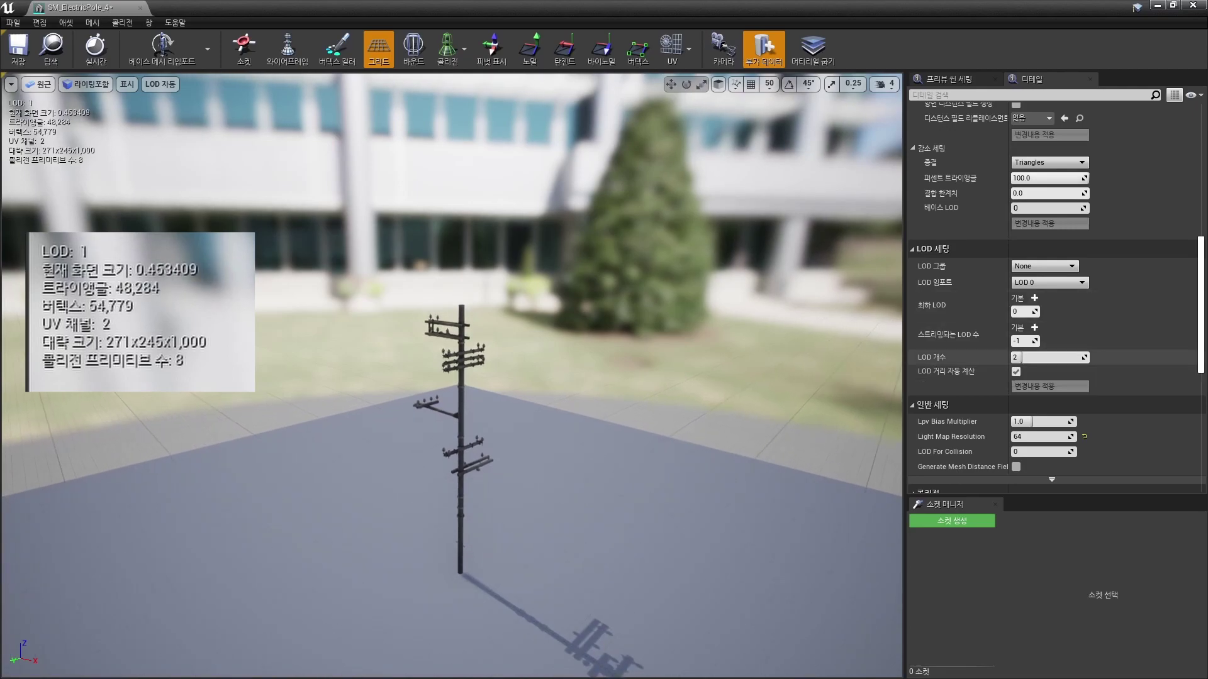
scroll(1053, 334, up, 5)
scroll(1053, 333, up, 5)
scroll(1016, 286, up, 2)
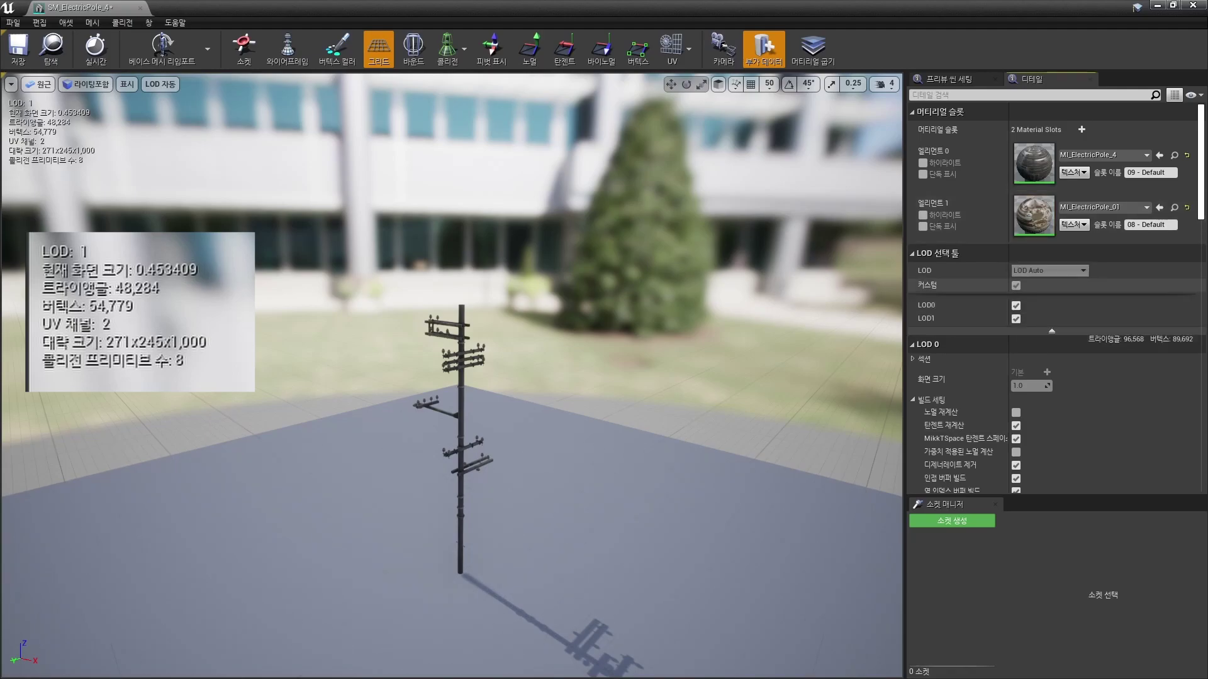
Expand LOD 1's Sections to show its two material slots.
scroll(1023, 275, down, 5)
scroll(1022, 274, down, 2)
scroll(1022, 274, down, 2)
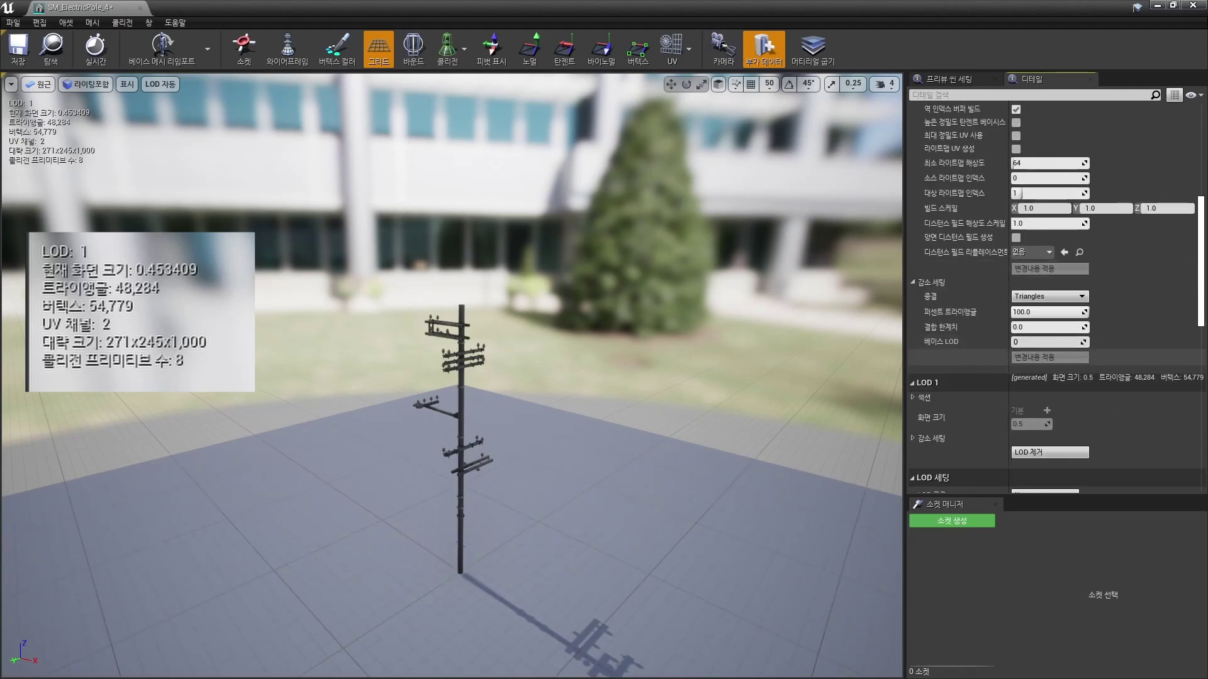
scroll(1023, 275, down, 2)
scroll(1022, 274, down, 1)
scroll(1022, 275, down, 1)
click(913, 276)
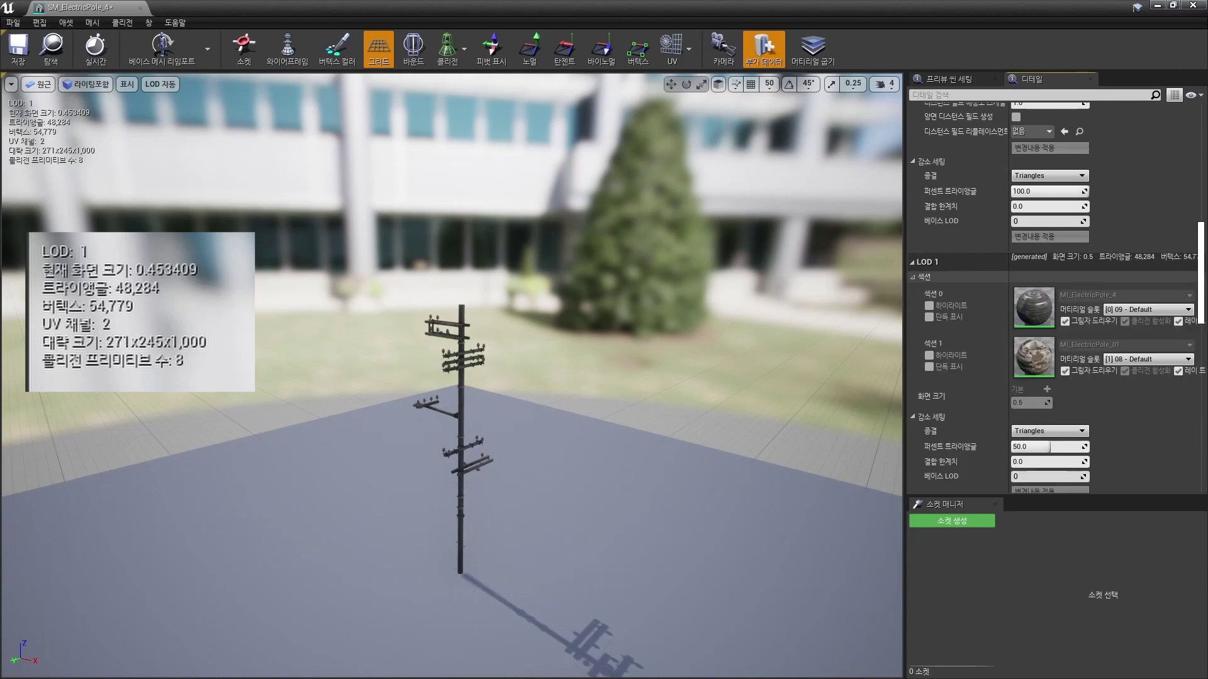
Review LOD 0's build and reduction settings, then return down to LOD Settings.
scroll(913, 276, down, 3)
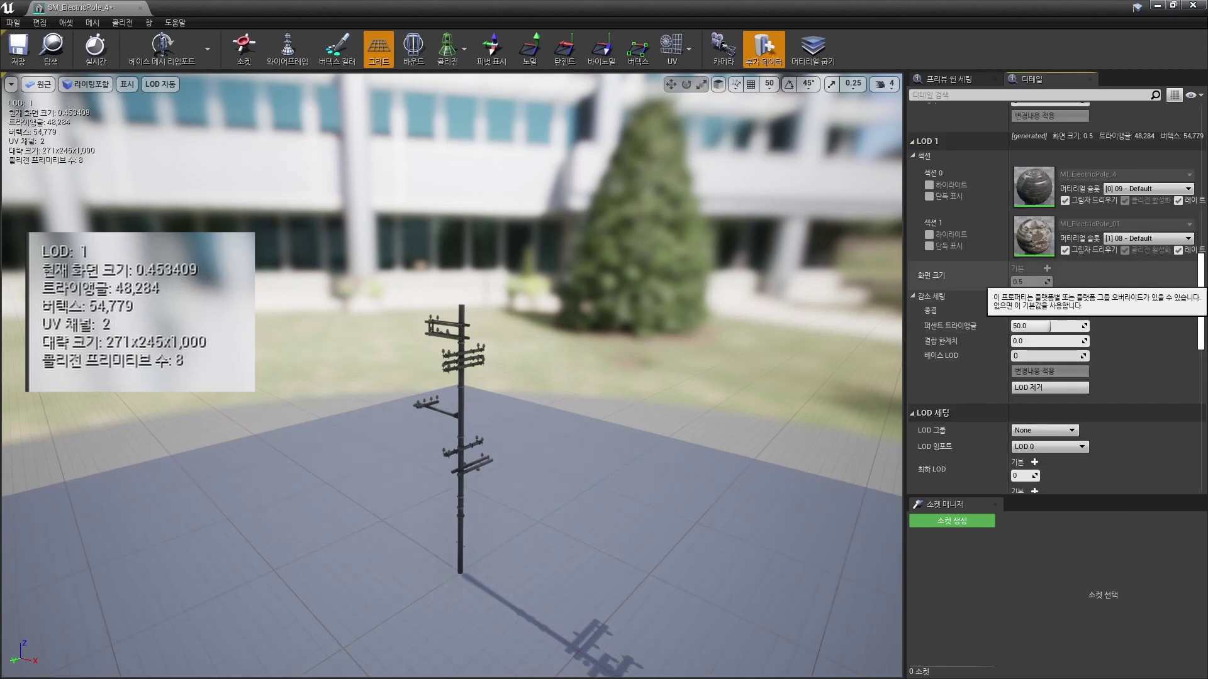
scroll(957, 302, up, 4)
scroll(957, 302, up, 5)
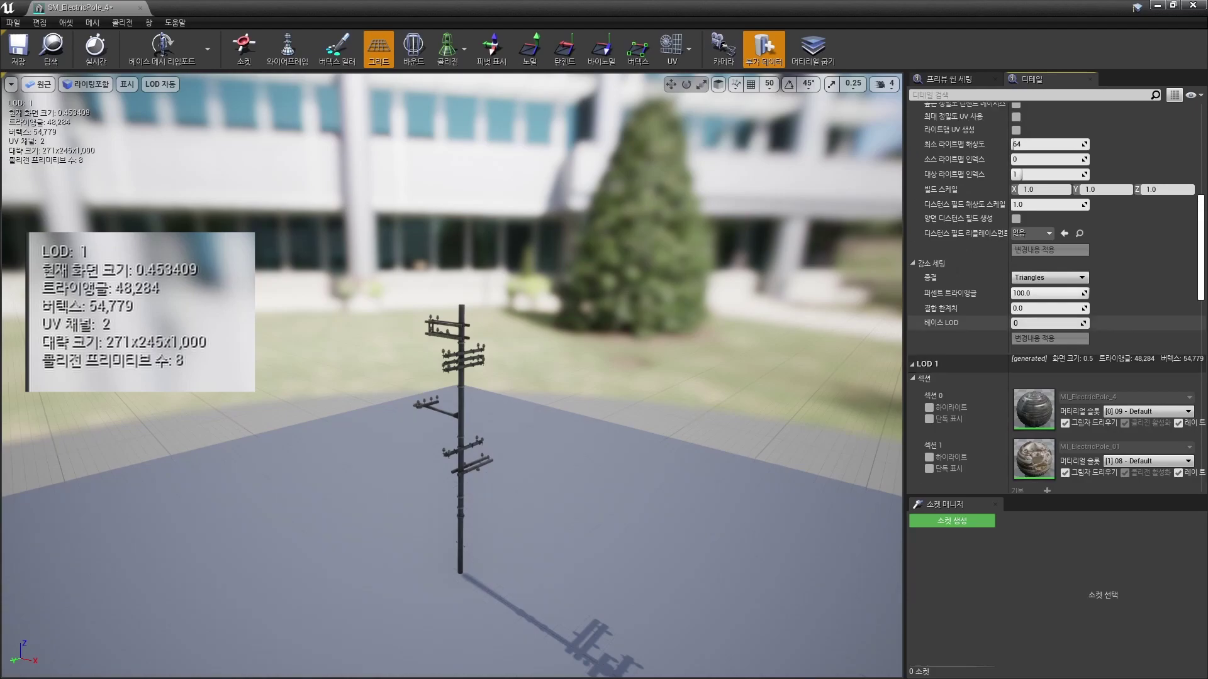
scroll(957, 302, up, 5)
scroll(957, 302, up, 5)
scroll(956, 302, up, 2)
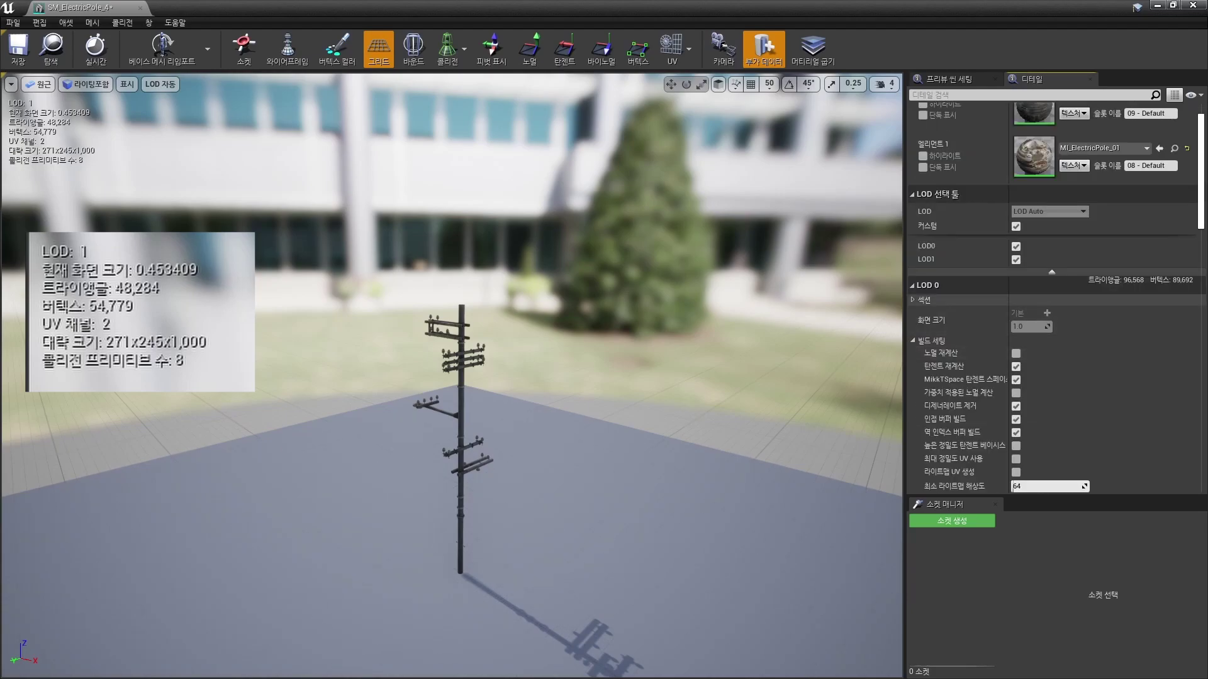
scroll(1056, 295, down, 3)
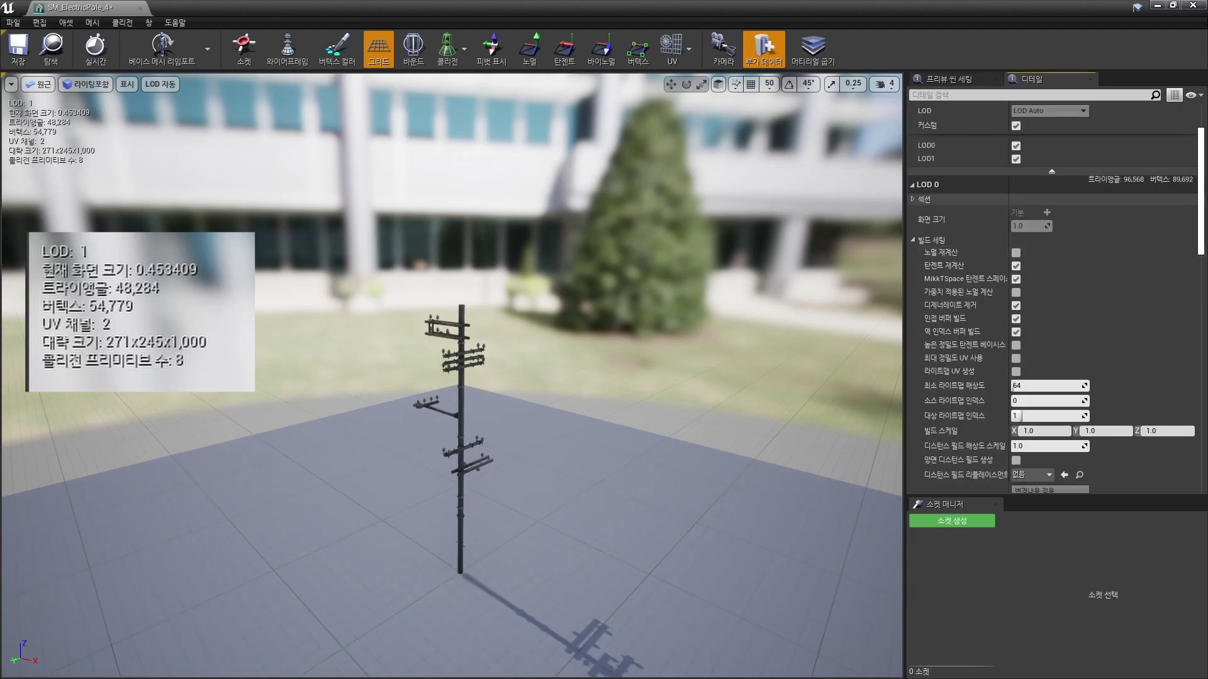
scroll(1031, 478, down, 3)
scroll(1032, 478, down, 3)
scroll(1032, 478, down, 2)
Uncheck Auto Compute LOD Distances, then move down to LOD 1's Screen Size field.
scroll(1032, 478, down, 2)
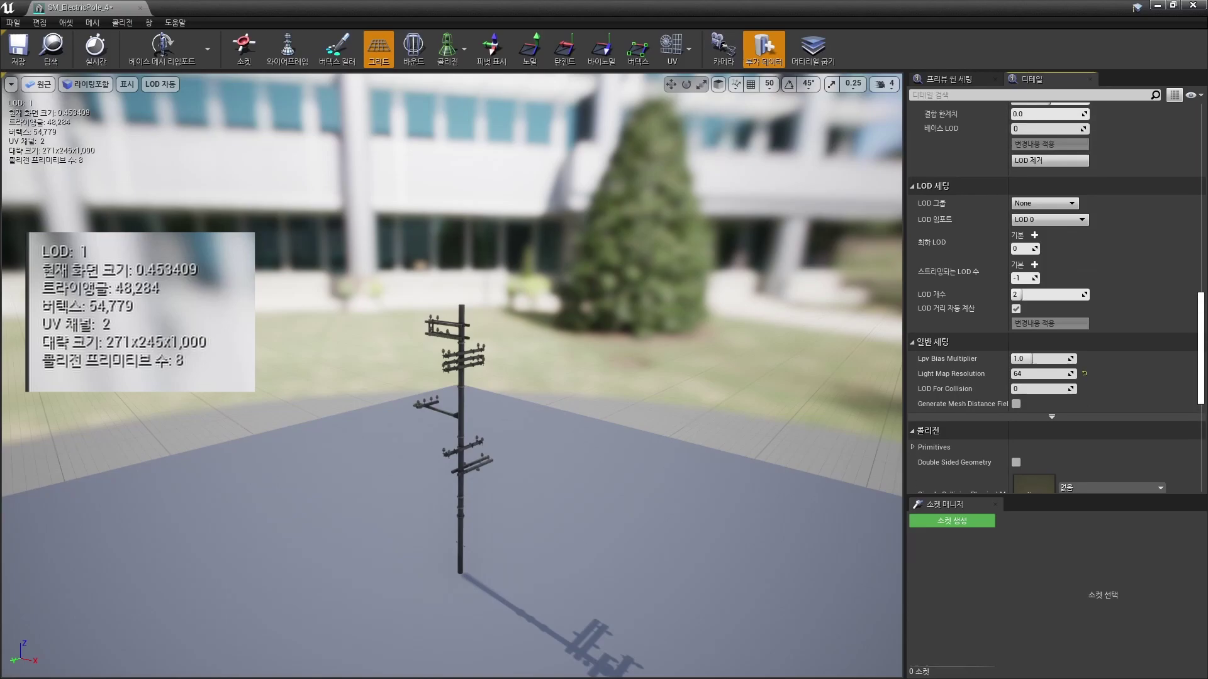
click(1050, 322)
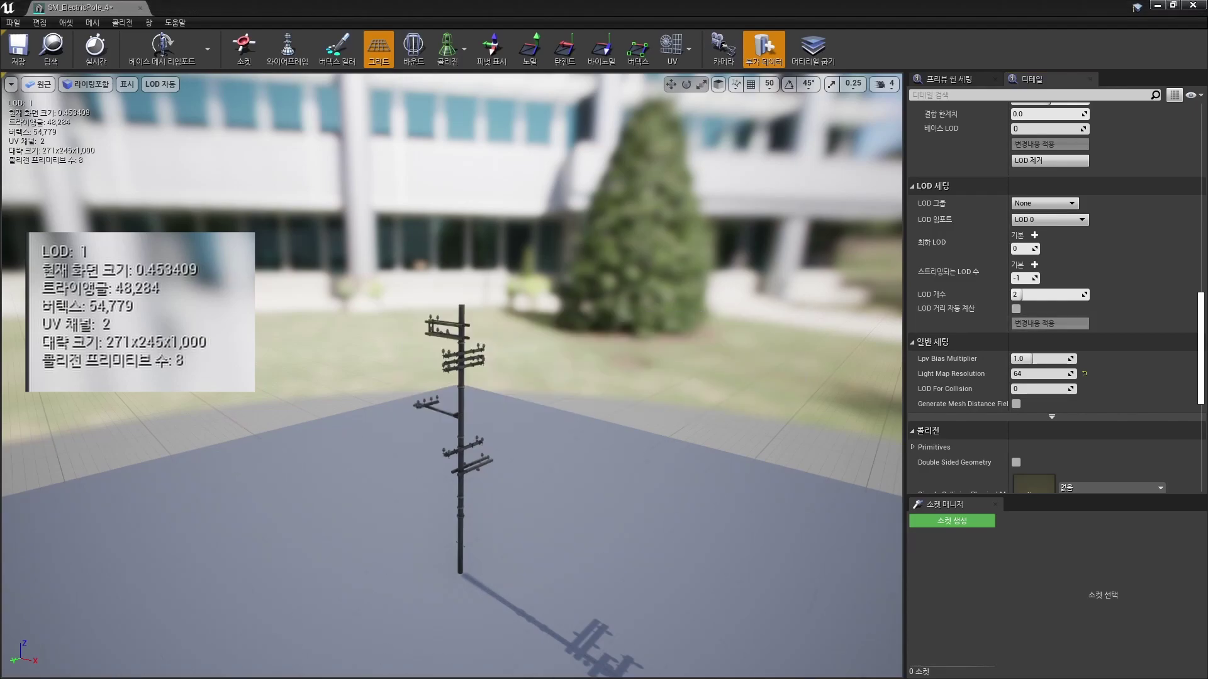
scroll(1052, 296, up, 3)
scroll(1052, 295, up, 3)
scroll(1052, 296, up, 3)
scroll(1052, 296, up, 2)
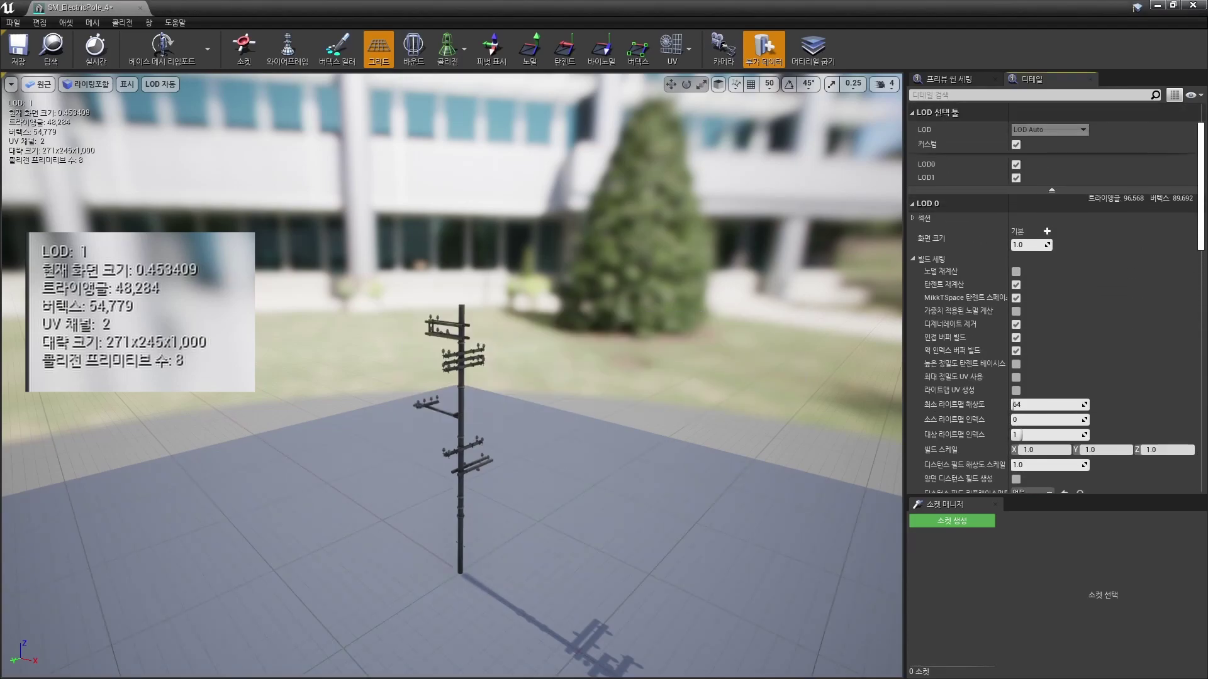
scroll(1052, 296, down, 2)
scroll(1052, 296, down, 2)
scroll(1052, 296, down, 2)
scroll(1052, 295, down, 2)
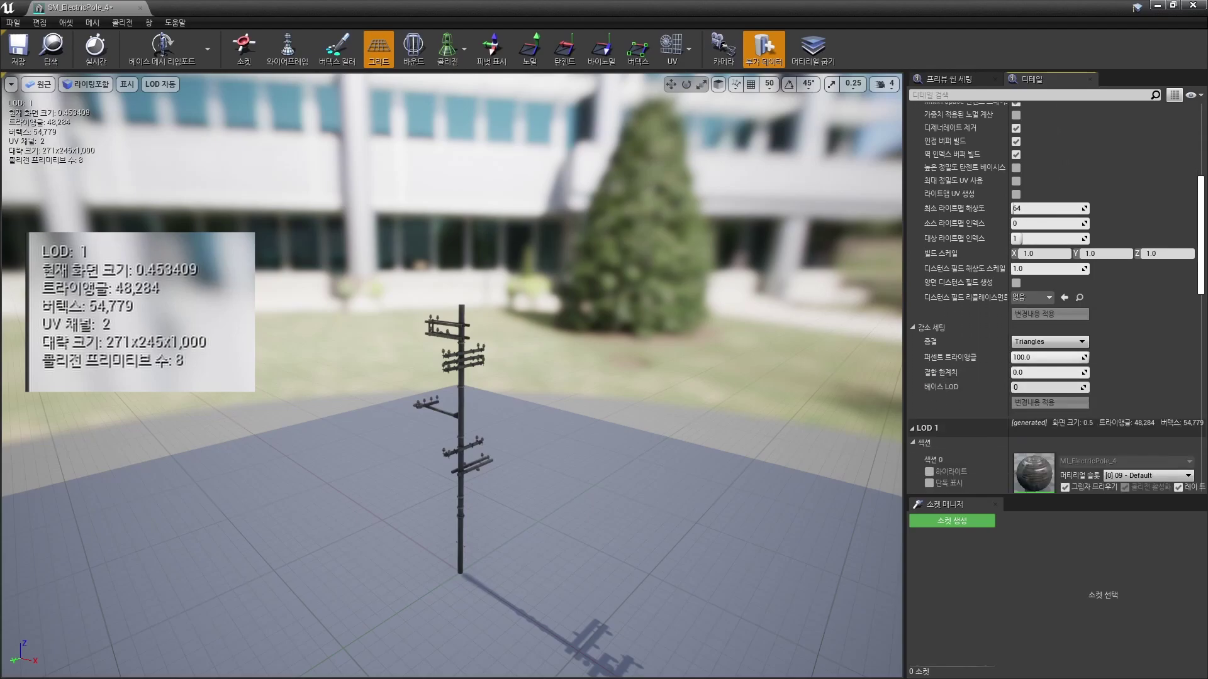
scroll(1052, 296, down, 3)
scroll(1052, 295, down, 2)
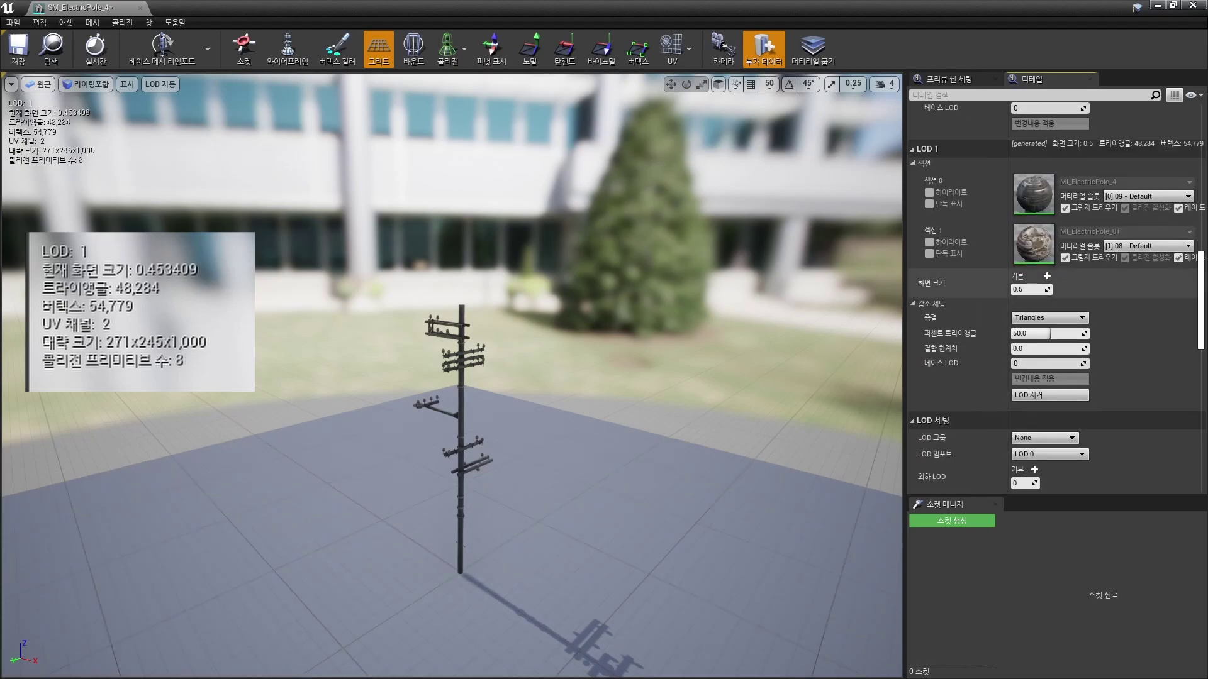
Enter 0.2 as LOD 1's screen size.
click(1024, 290)
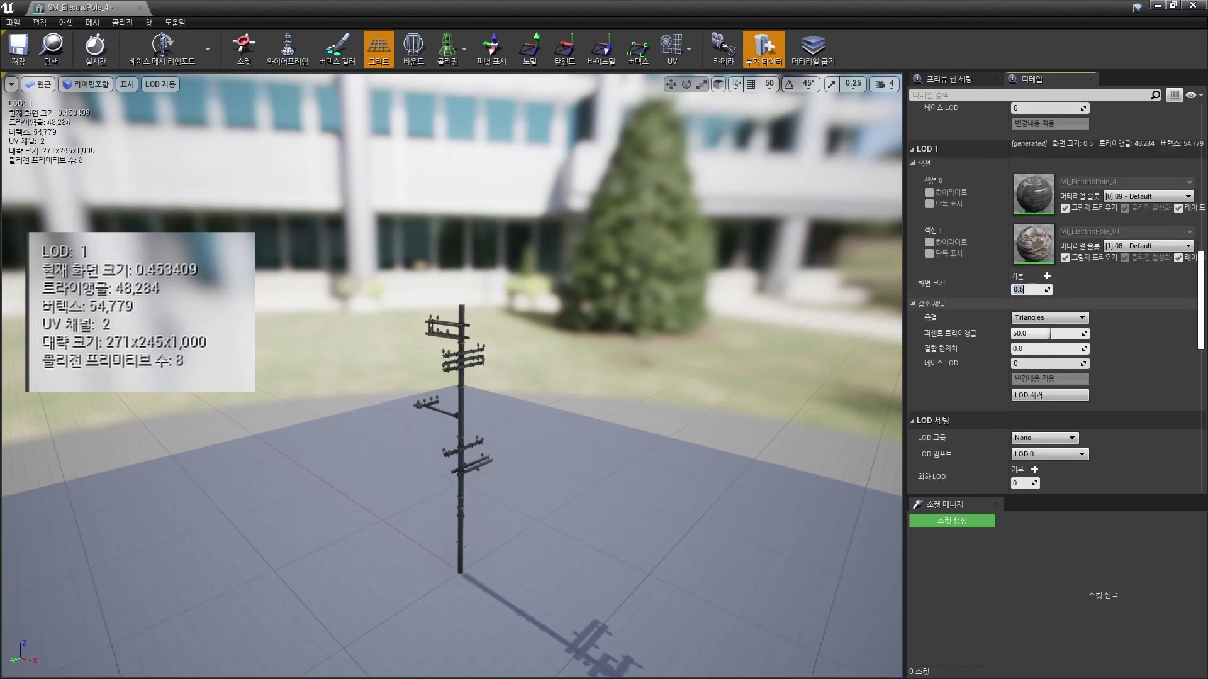
scroll(452, 377, up, 2)
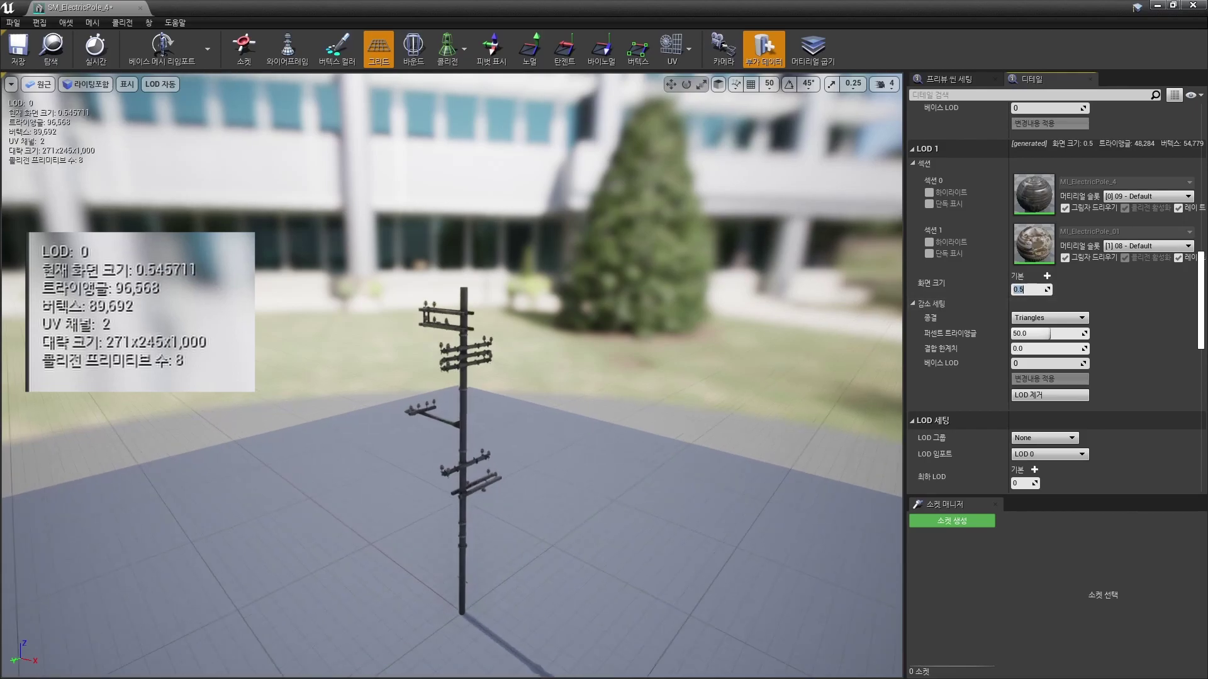
key(ctrl+a)
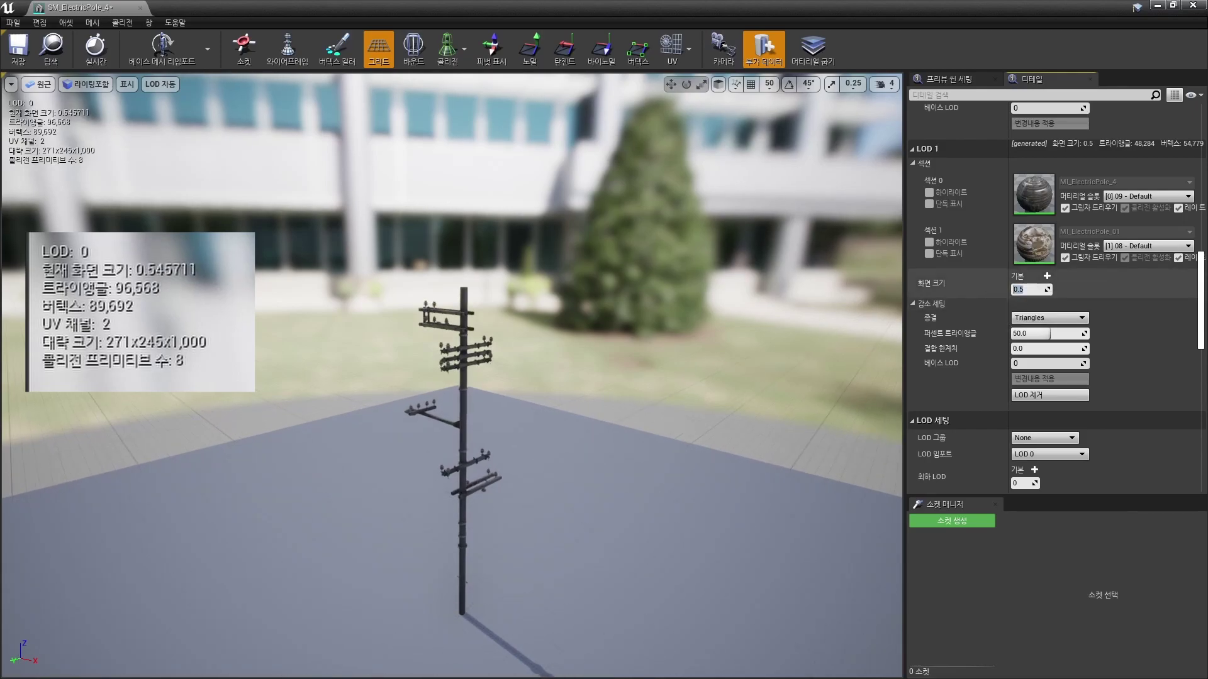
text(.2)
key(Return)
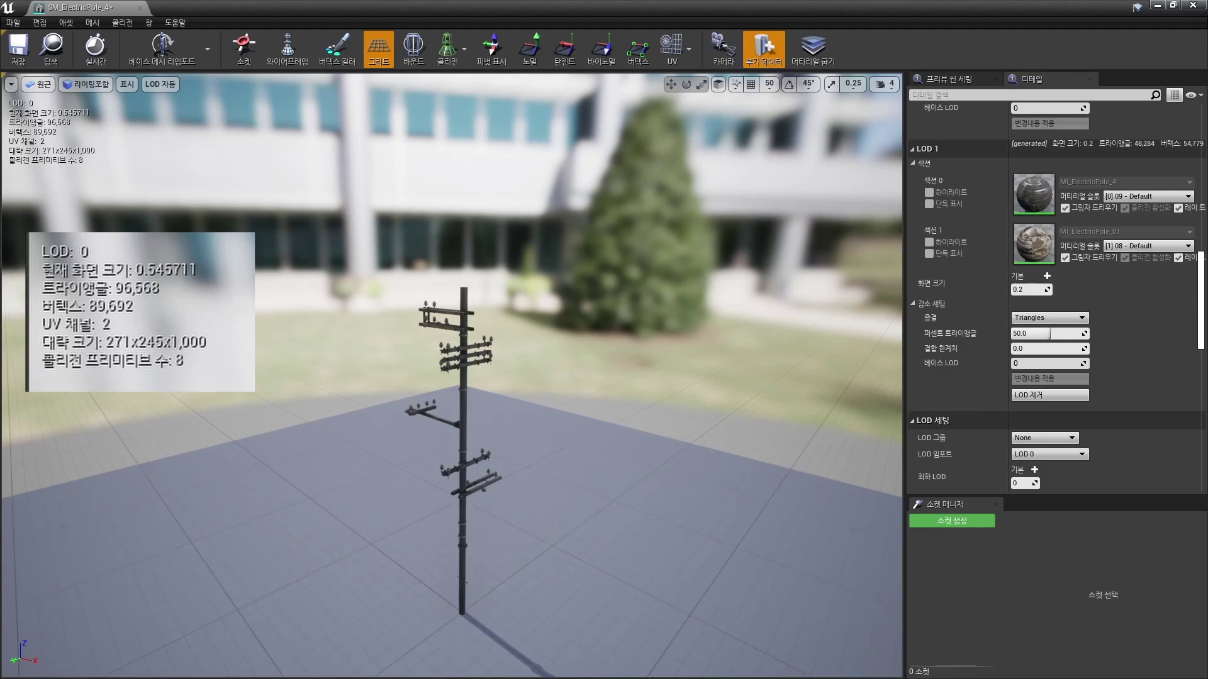
Change LOD 1's screen size to 0.7.
scroll(452, 378, up, 1)
scroll(452, 377, up, 1)
scroll(452, 377, up, 1)
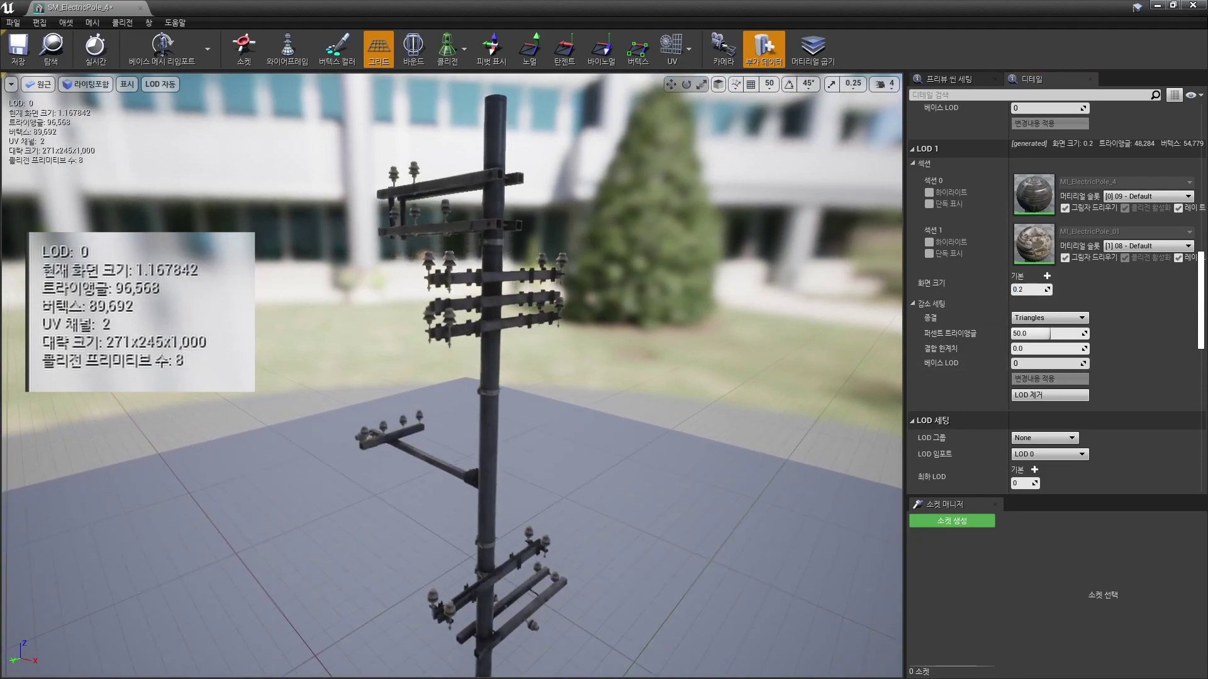
scroll(452, 377, down, 1)
scroll(451, 377, down, 2)
scroll(452, 377, down, 1)
scroll(452, 377, down, 1)
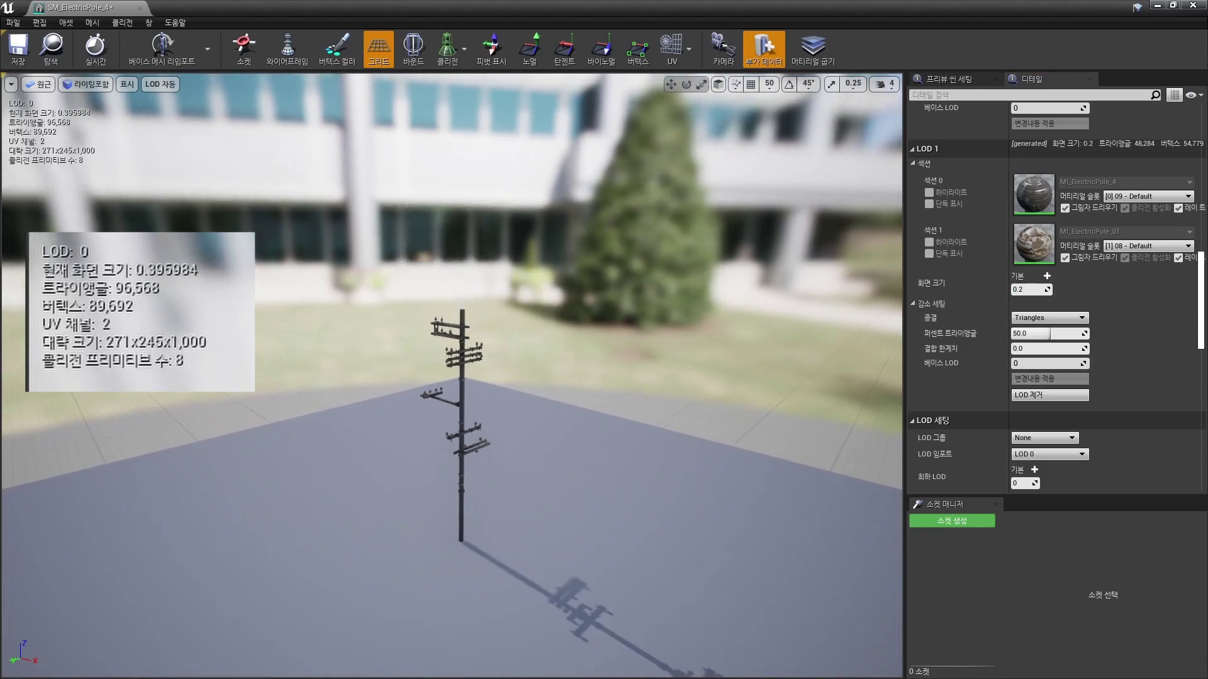
scroll(451, 377, down, 1)
scroll(451, 377, down, 1)
scroll(451, 377, down, 1)
scroll(451, 377, down, 1)
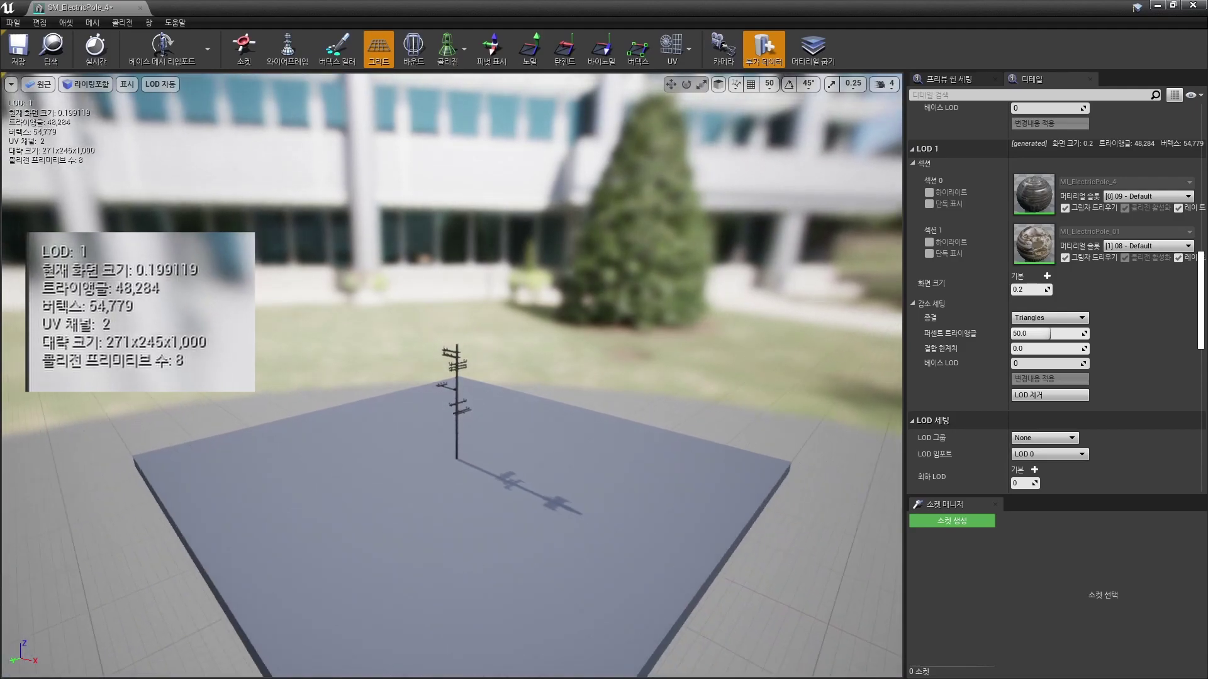
scroll(452, 377, down, 1)
scroll(452, 378, up, 1)
scroll(451, 377, up, 1)
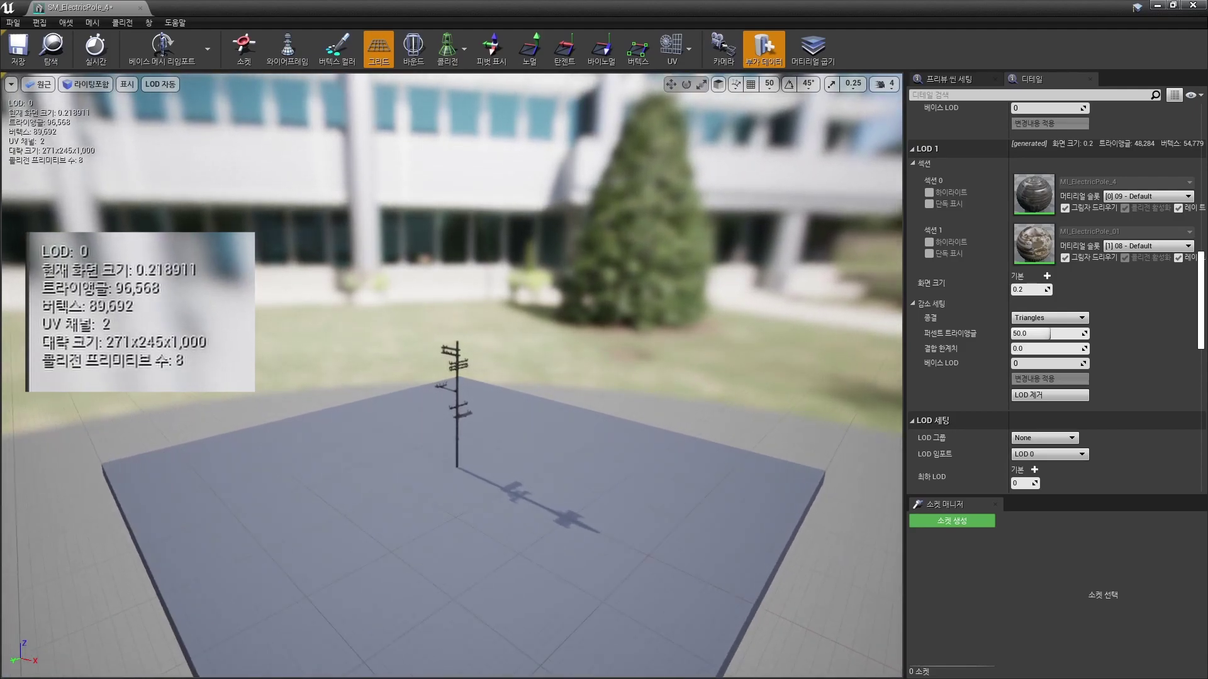
scroll(452, 377, down, 1)
scroll(452, 377, down, 1)
scroll(452, 378, up, 1)
scroll(451, 377, up, 1)
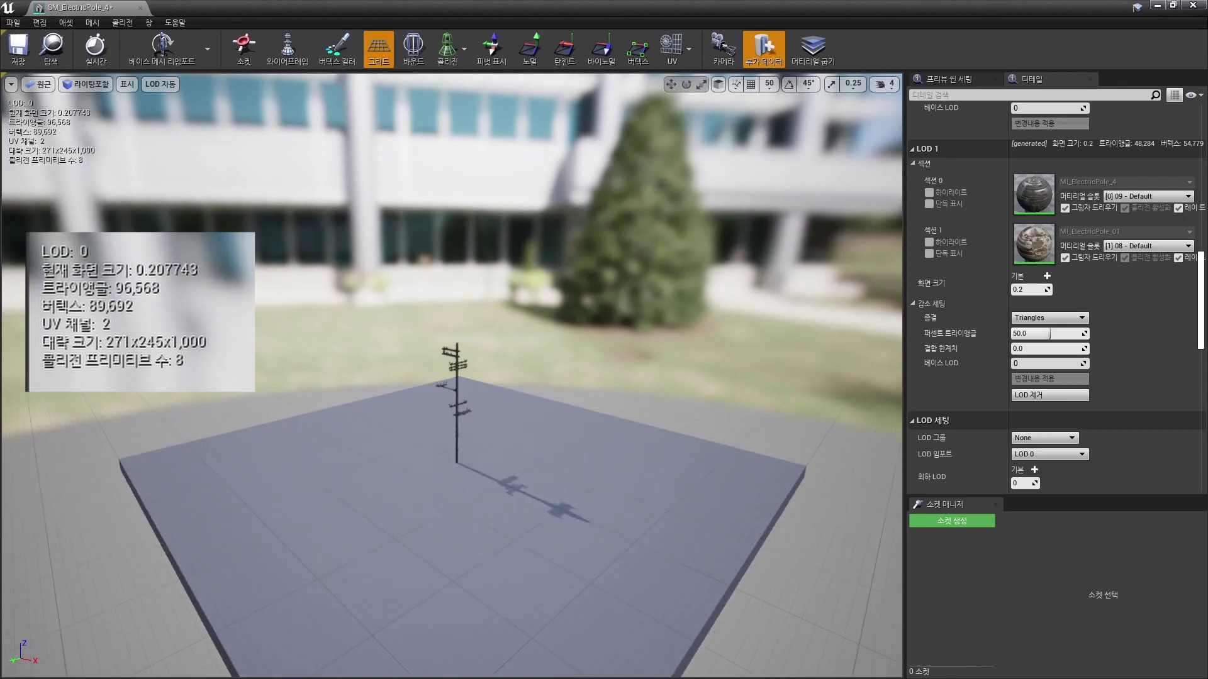
scroll(452, 377, up, 1)
scroll(452, 377, up, 2)
scroll(452, 377, up, 1)
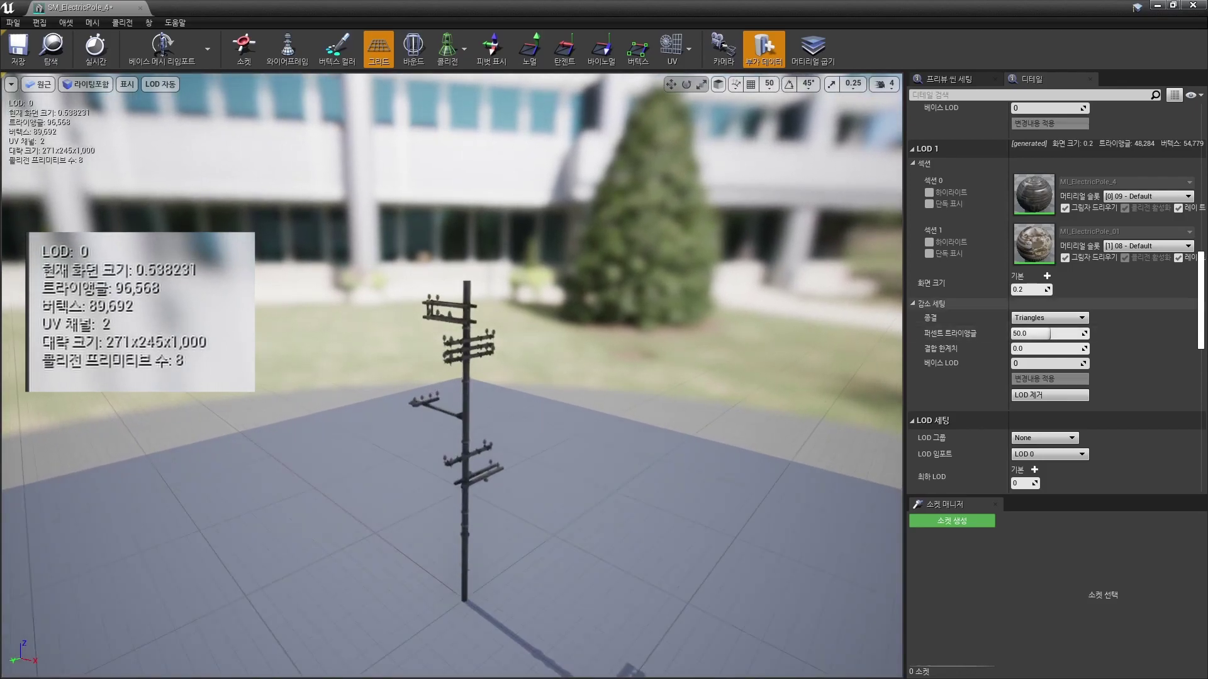
click(1026, 289)
text(.7)
key(Return)
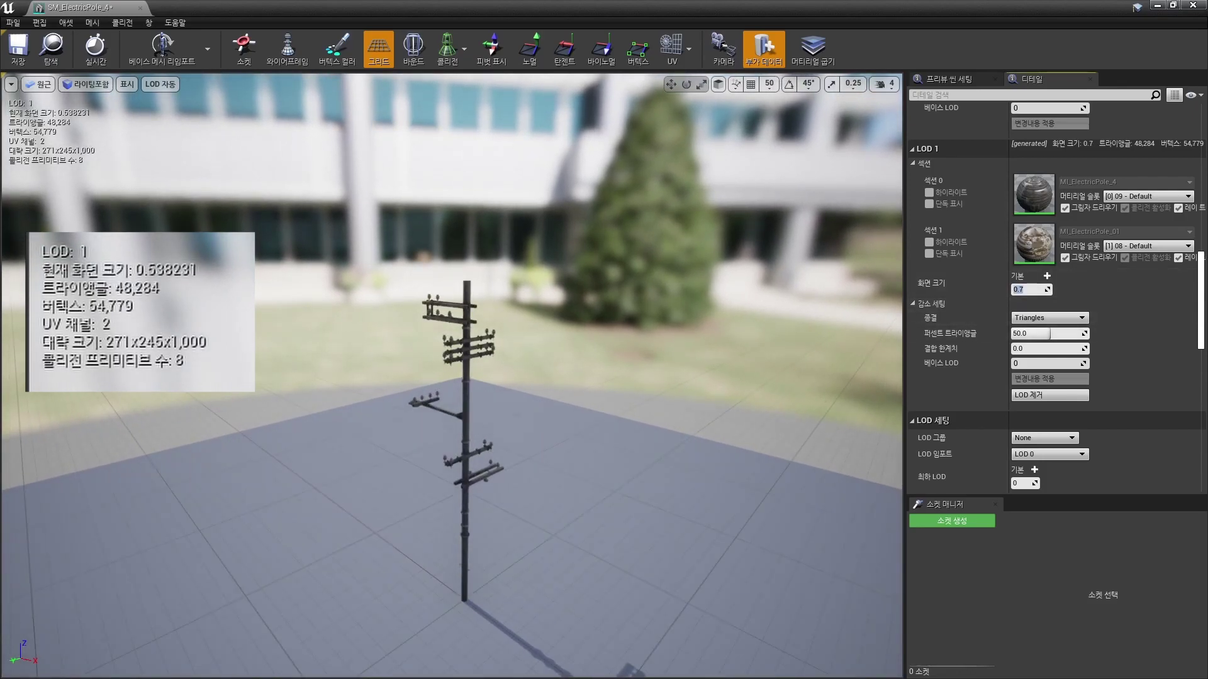
Orbit and zoom around the pole, then start editing LOD 1's Percent Triangles value.
drag(452, 441, 465, 440)
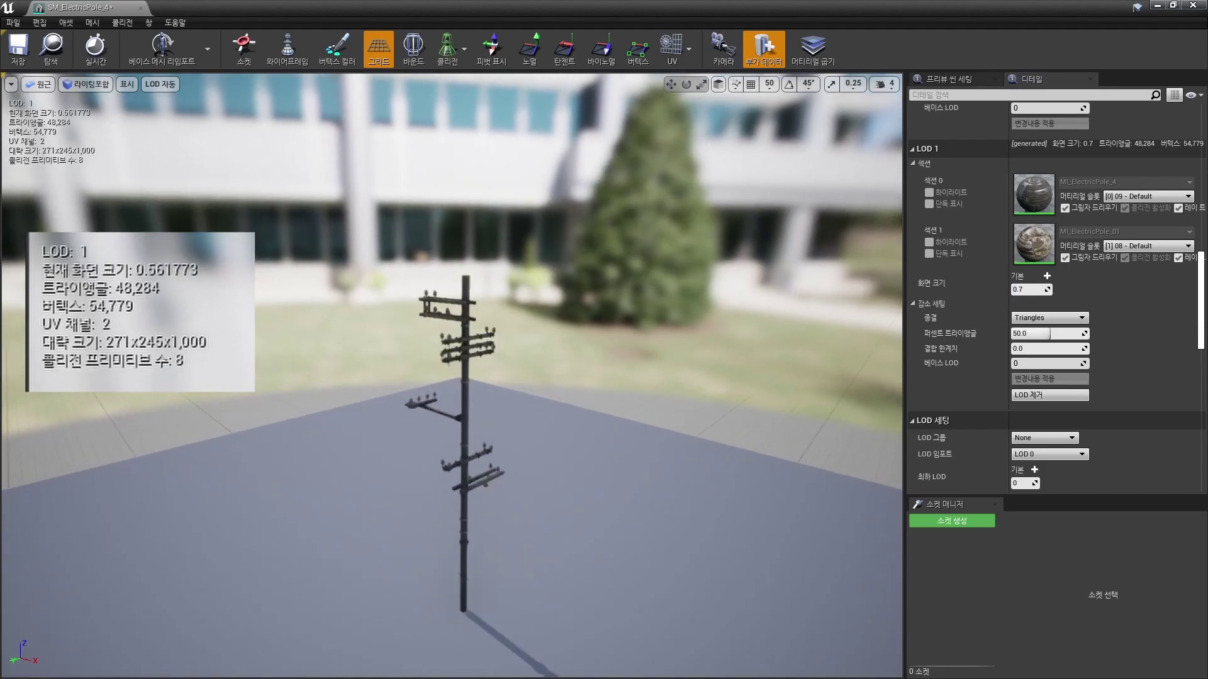
right_drag(452, 440, 452, 428)
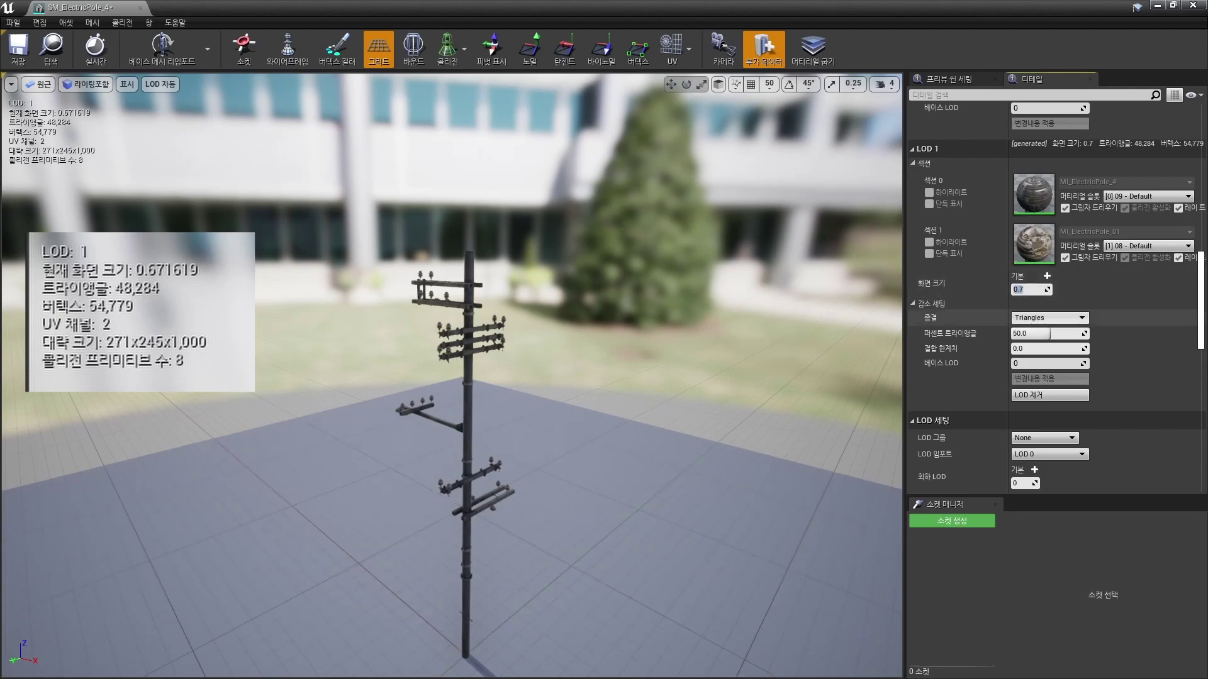
click(1032, 333)
Commit 20 percent triangles for LOD 1 and apply, reducing it to 19,313 triangles.
key(Return)
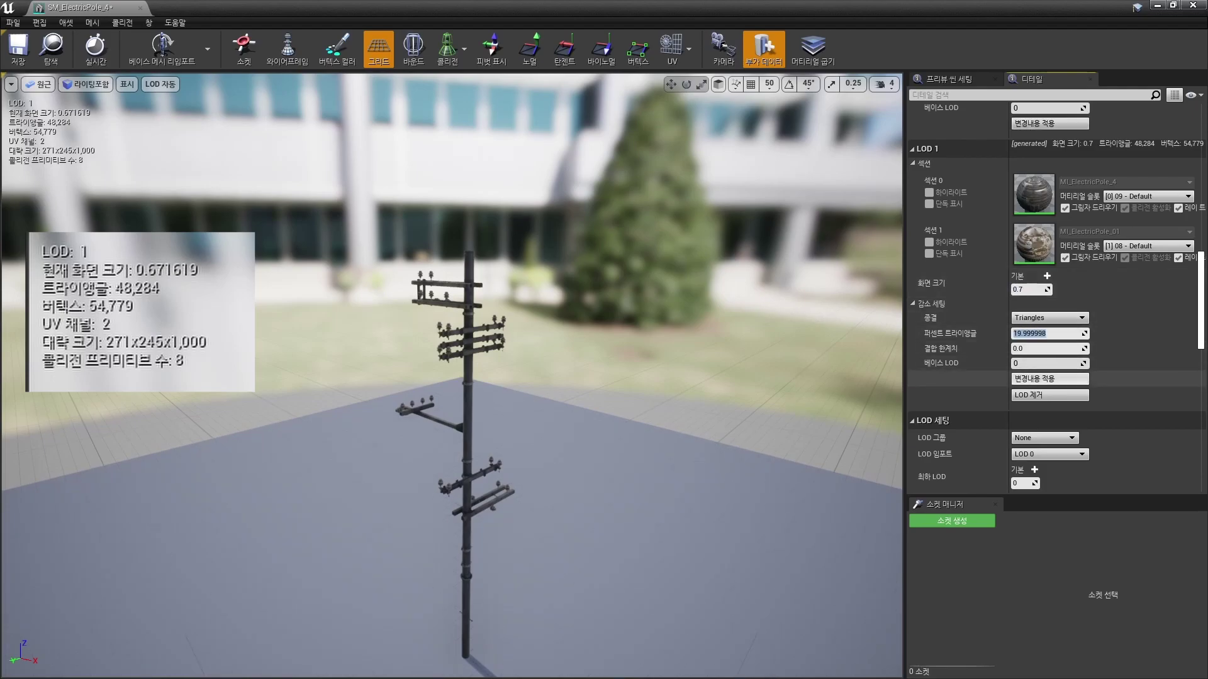
click(1049, 379)
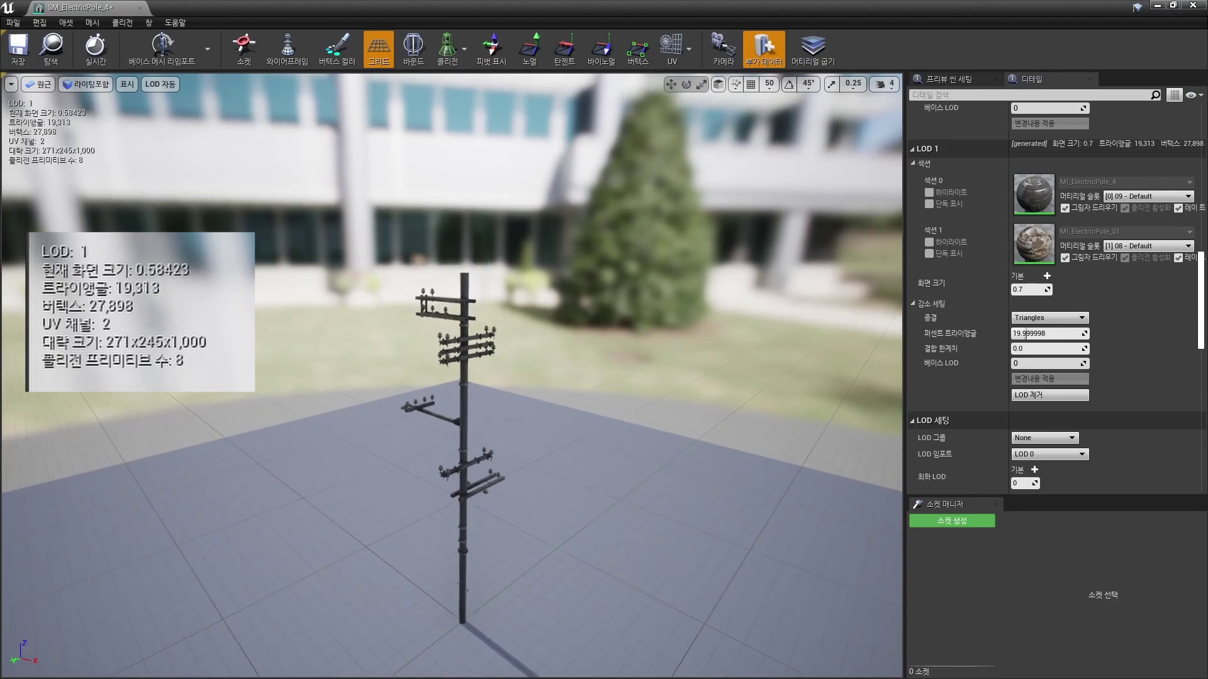
scroll(452, 376, up, 5)
scroll(451, 375, down, 4)
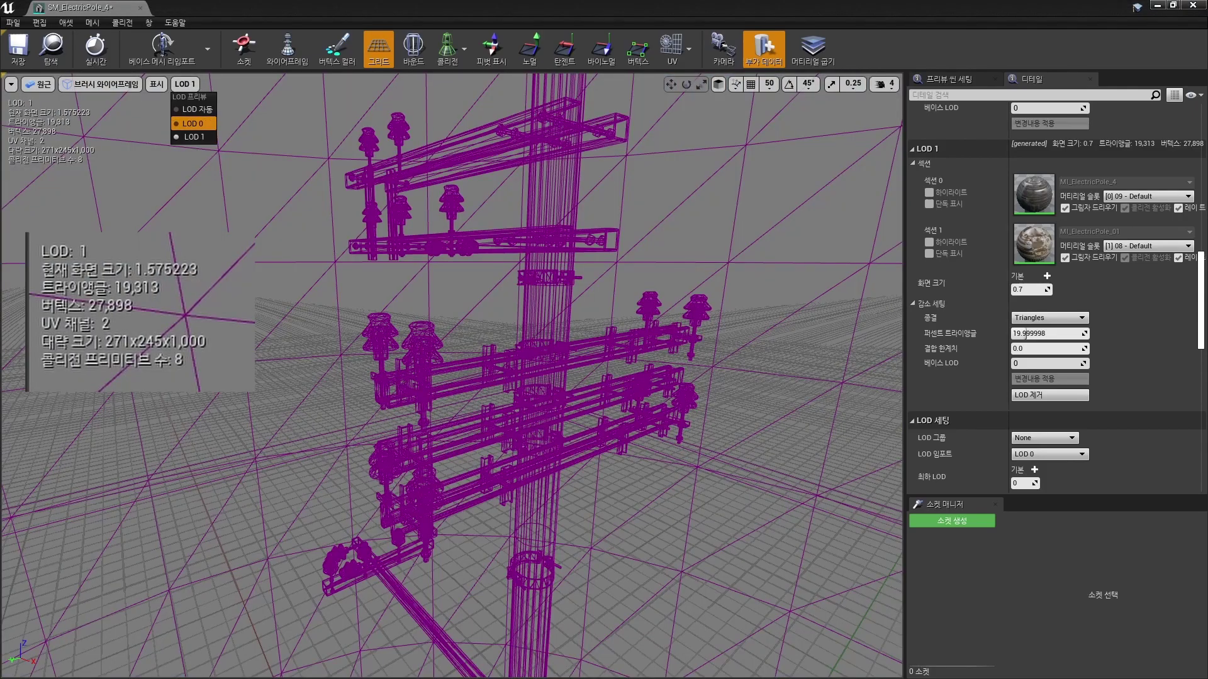
Preview the pole at LOD 0 in lit mode and zoom out to compare.
click(192, 123)
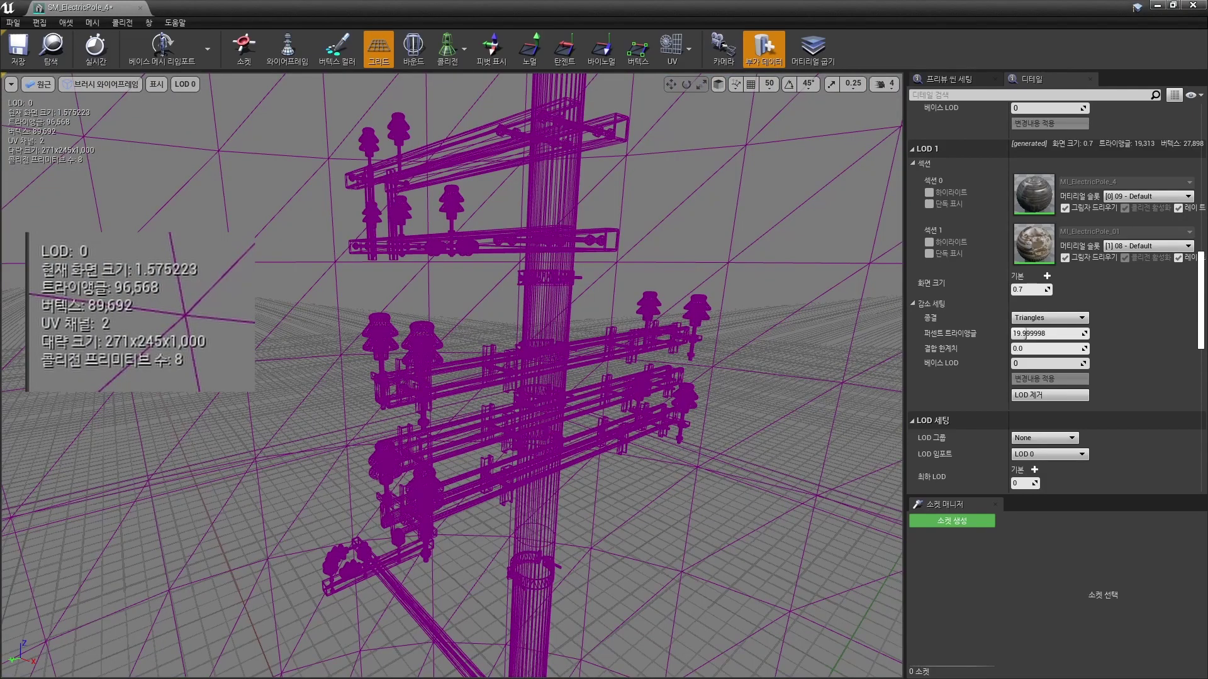
scroll(452, 376, down, 5)
key(alt+4)
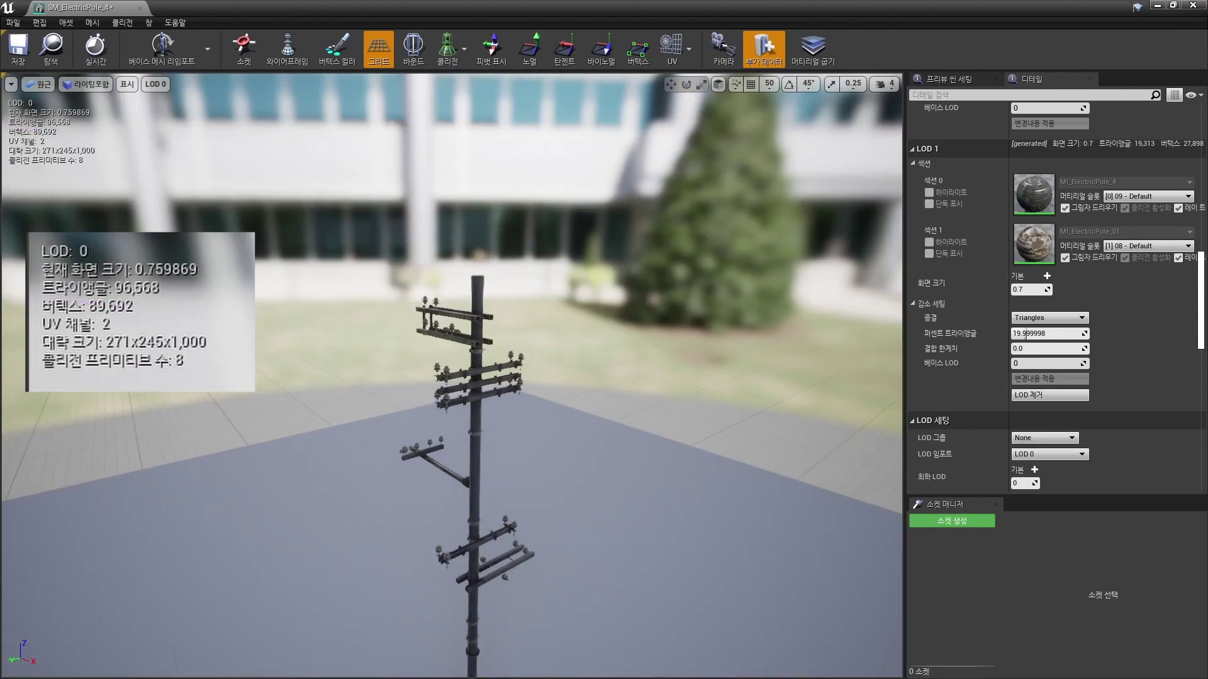
scroll(465, 441, down, 5)
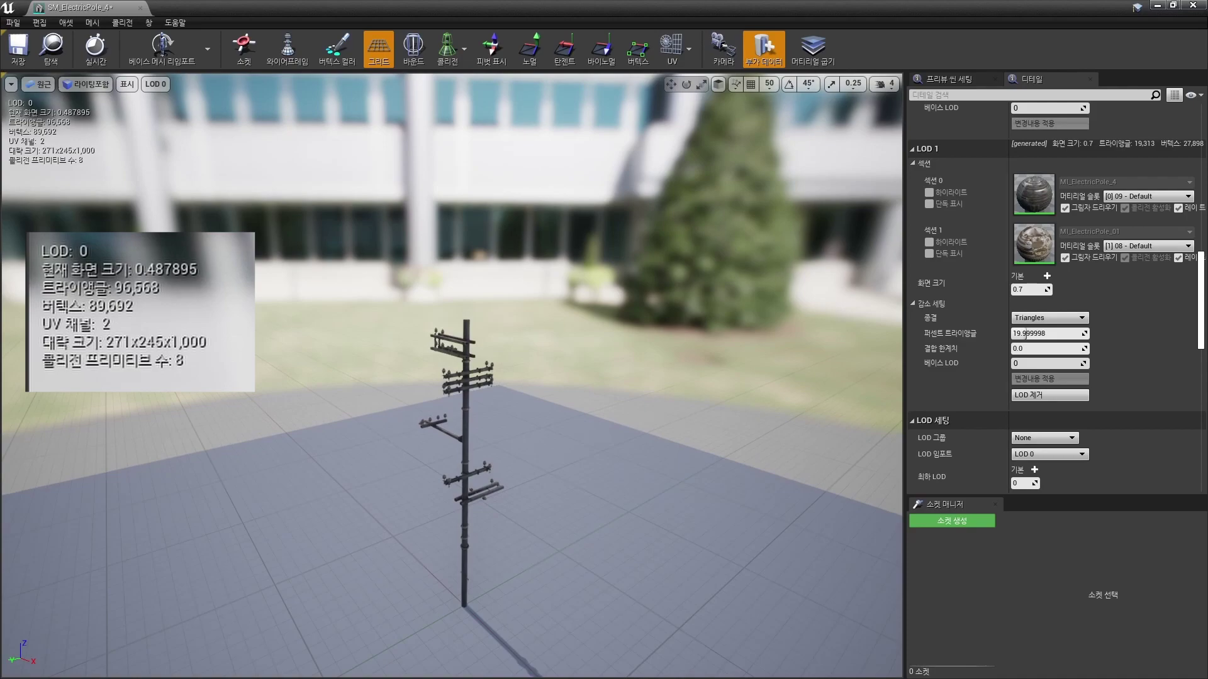
scroll(461, 441, down, 3)
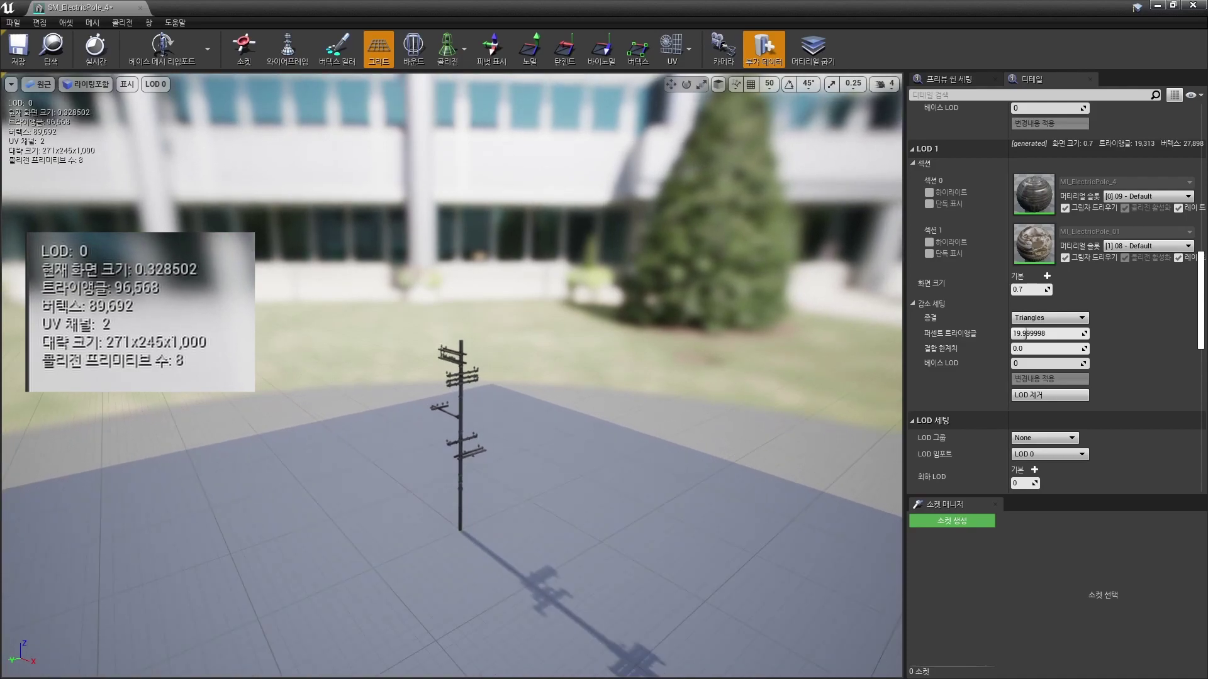
click(156, 84)
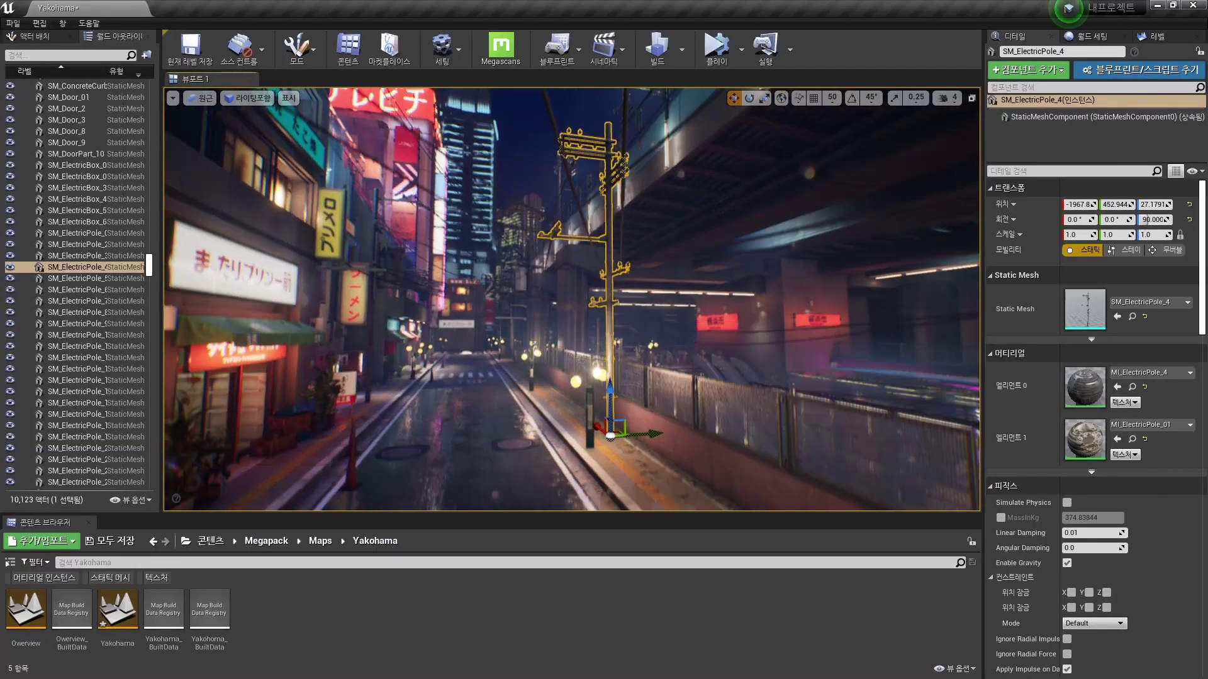
In the Yakohama level, view wireframe, frame and deselect the pole, then return to Lit.
key(alt+2)
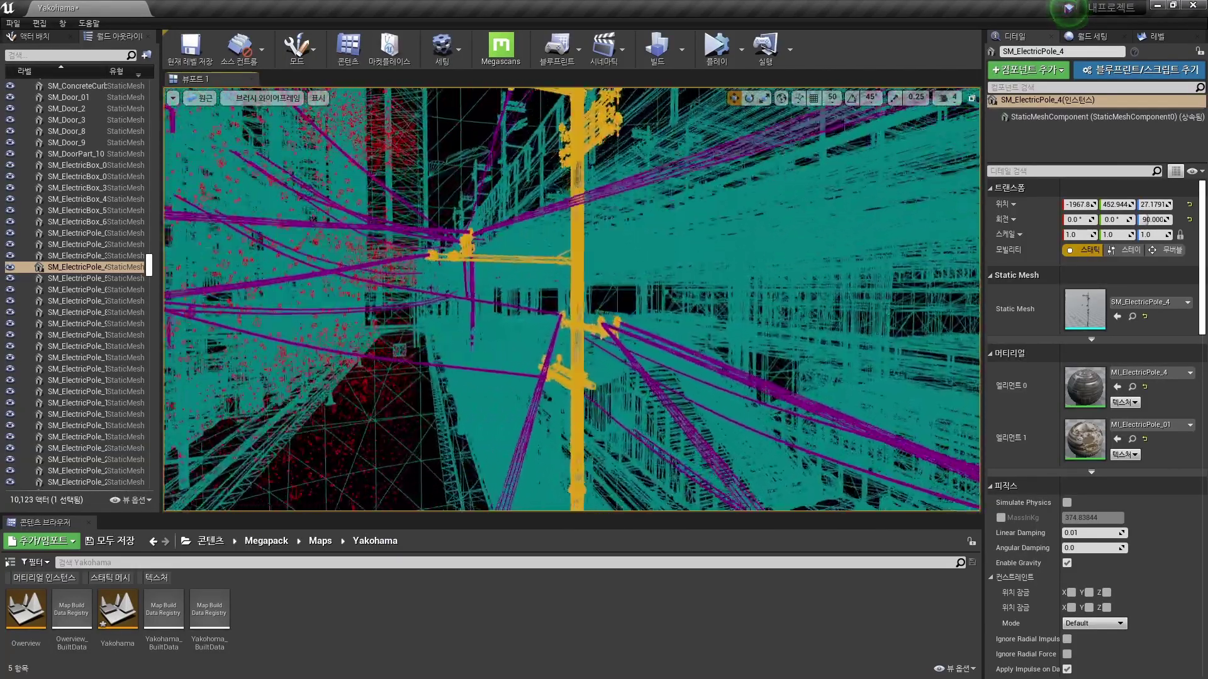
key(f)
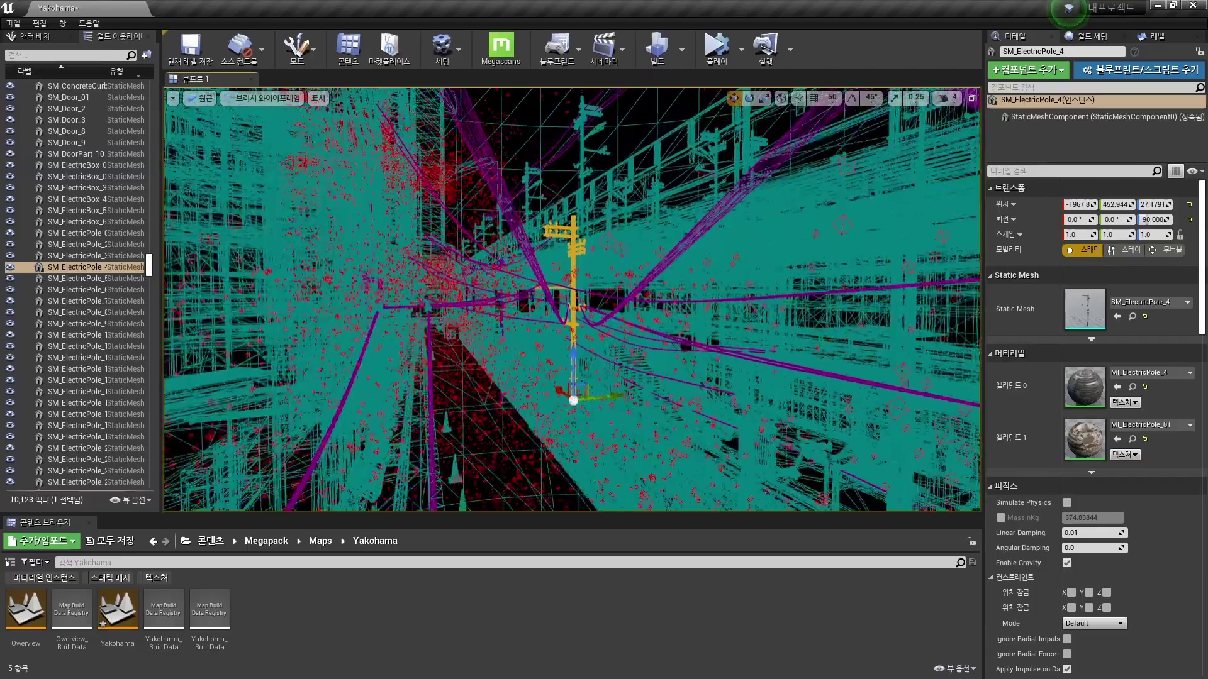
key(Escape)
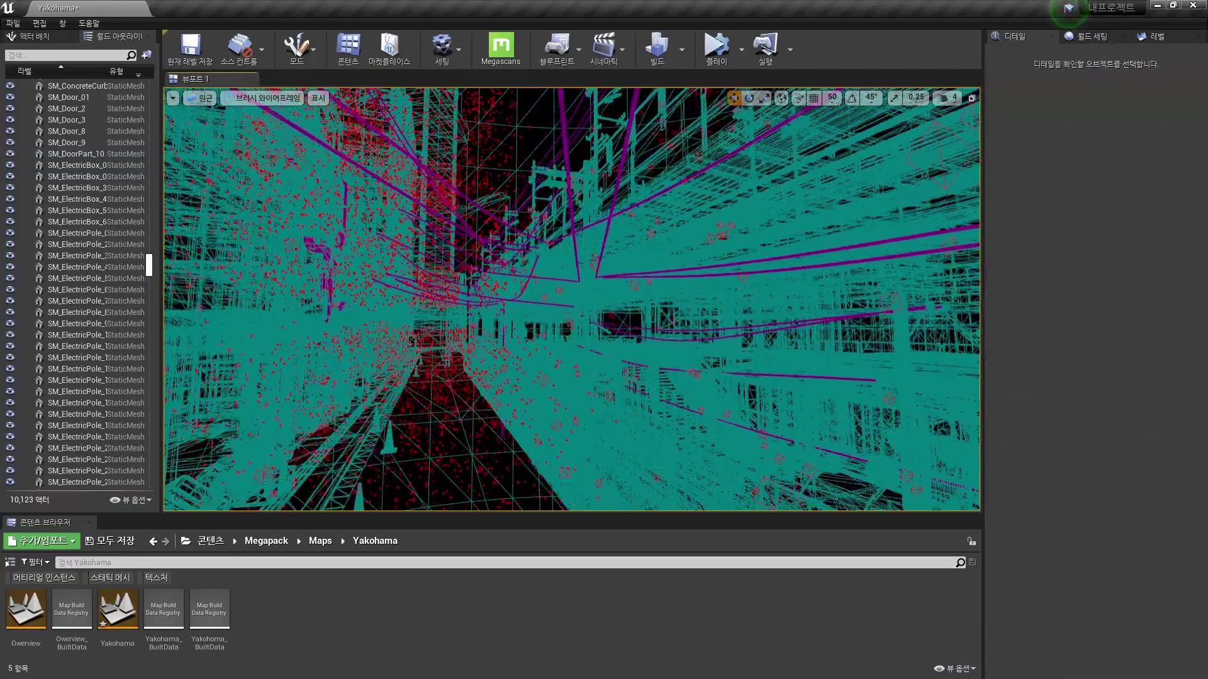
key(alt+4)
click(248, 98)
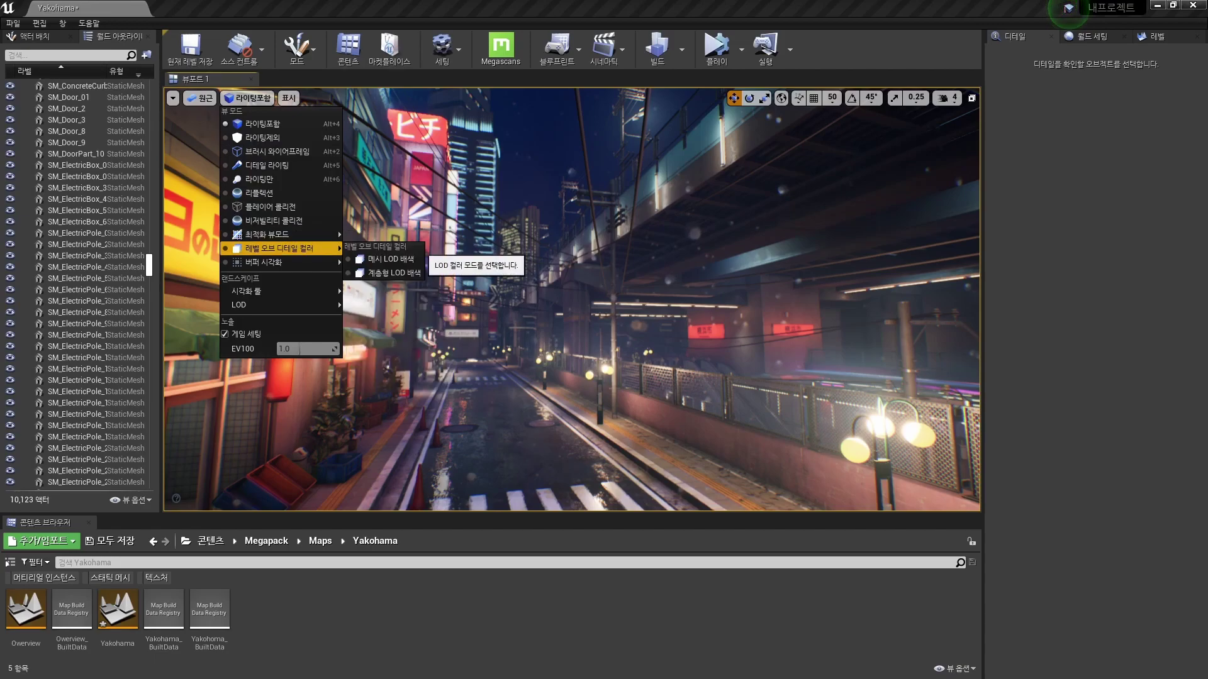
Tint the city's meshes with Mesh LOD Coloration, then switch the view mode back to Lit.
click(387, 260)
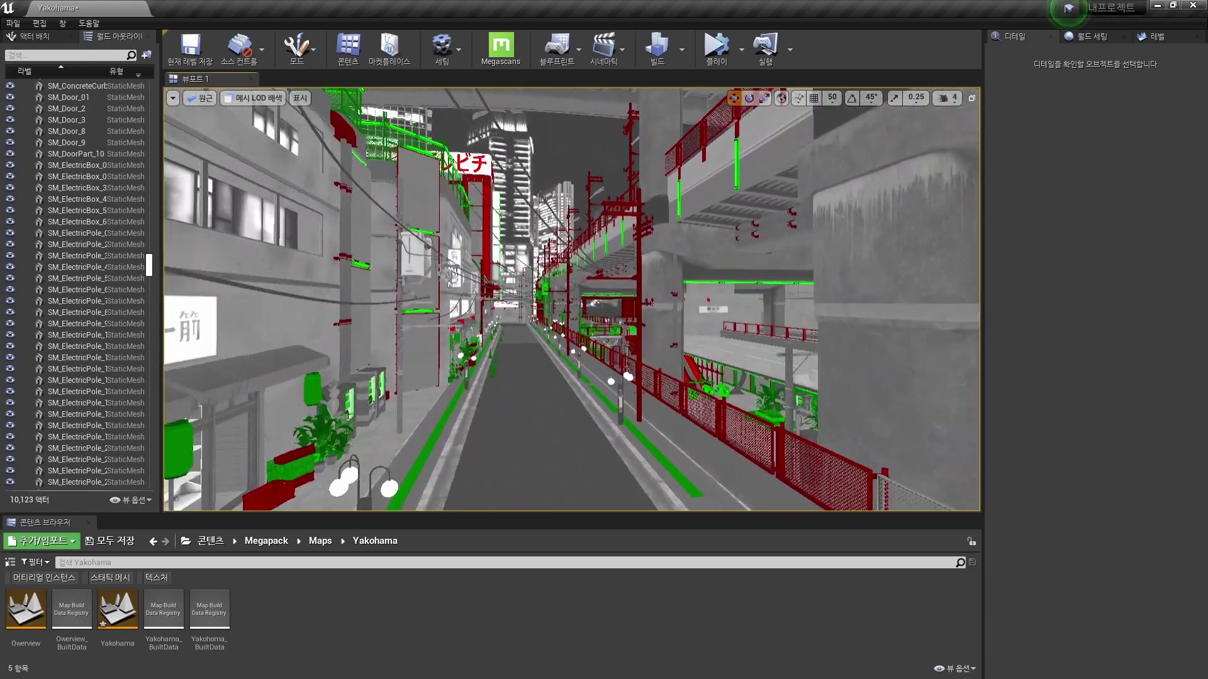
click(254, 98)
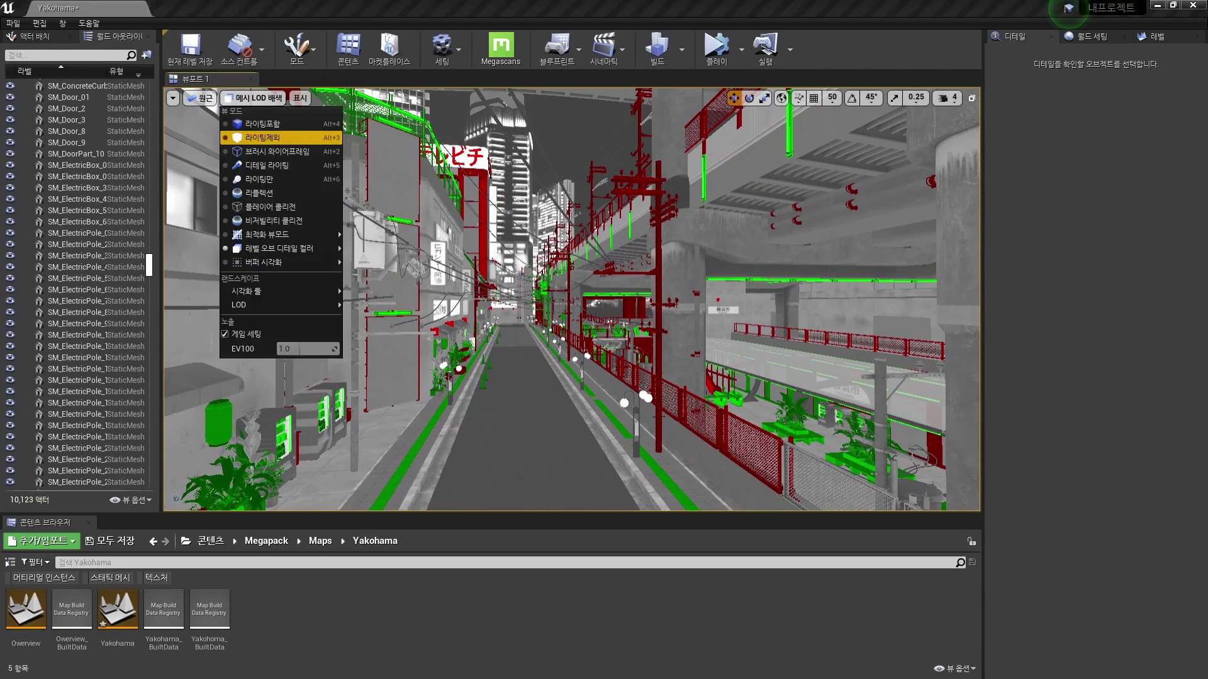
click(263, 123)
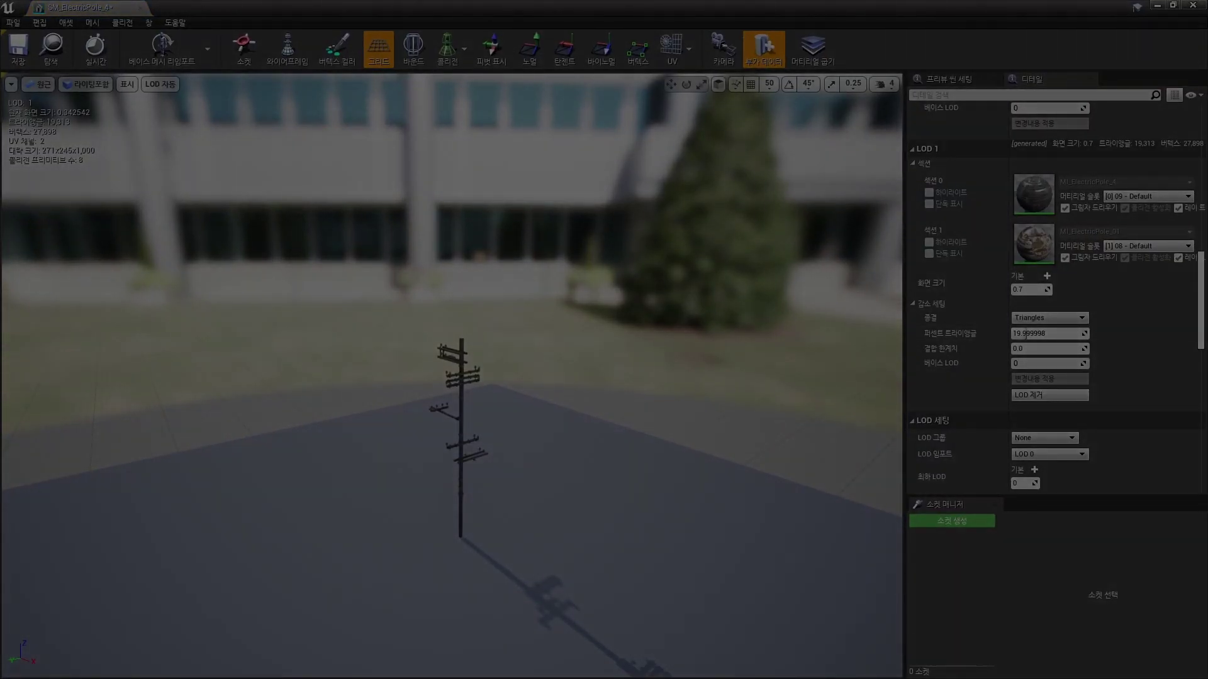
scroll(1026, 334, up, 2)
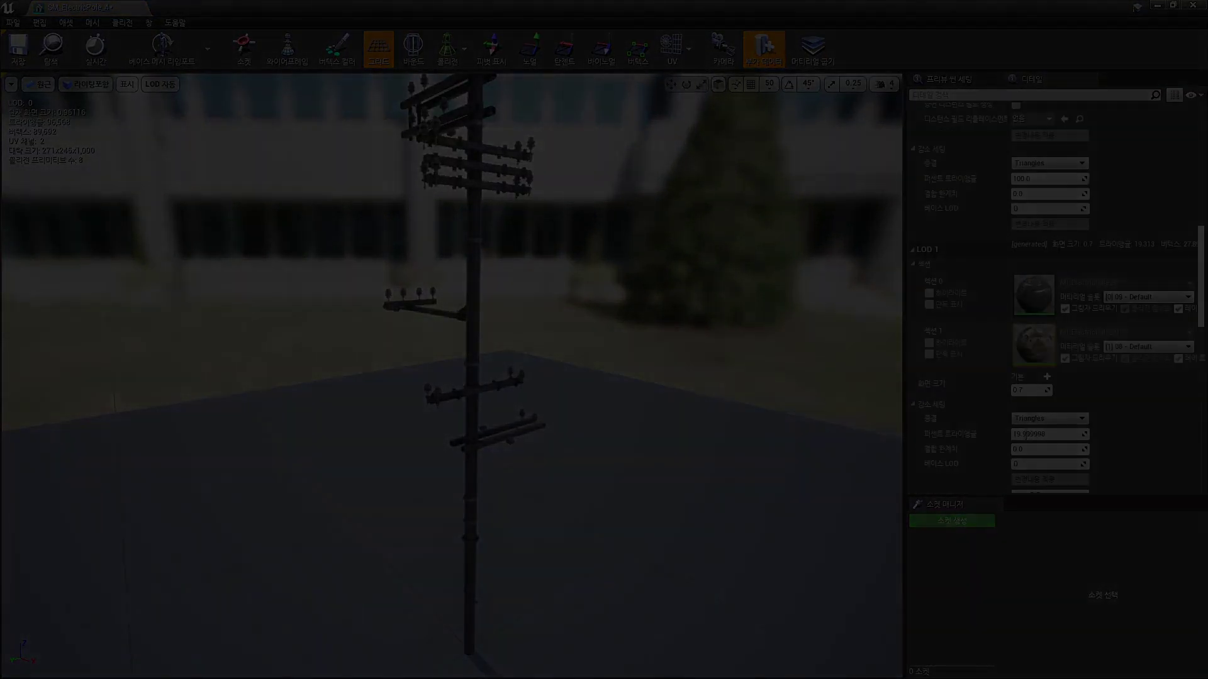